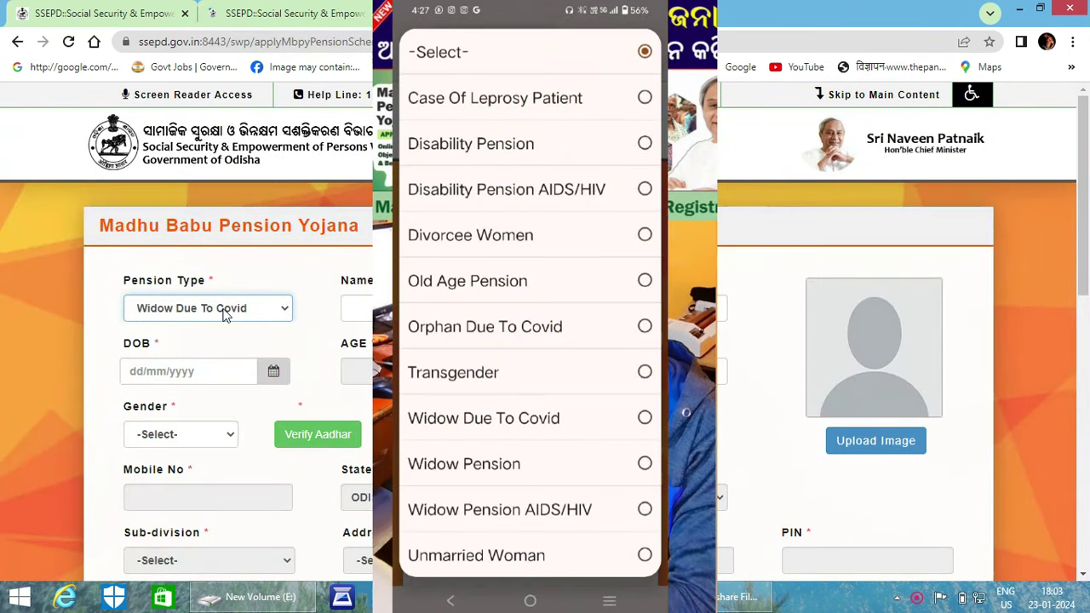
Show the Pension Type options on the Madhu Babu Pension Yojana form
{"action": "left_click", "coordinate": [226, 310]}
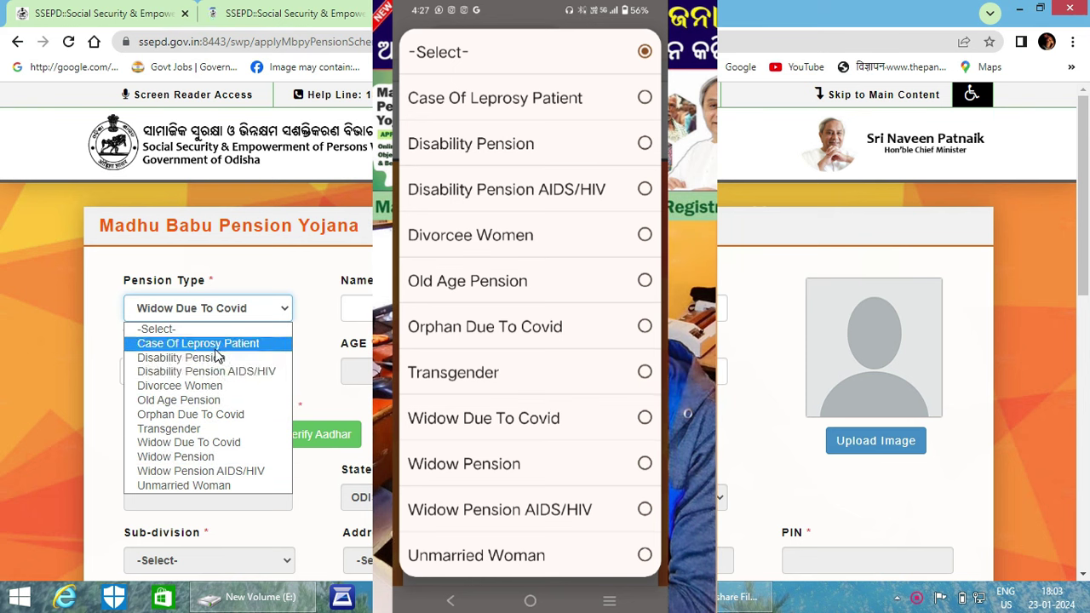
Return to the home tab and pick Madhu Babu Pension Yojana on the beneficiary application page
{"action": "left_click", "coordinate": [342, 415]}
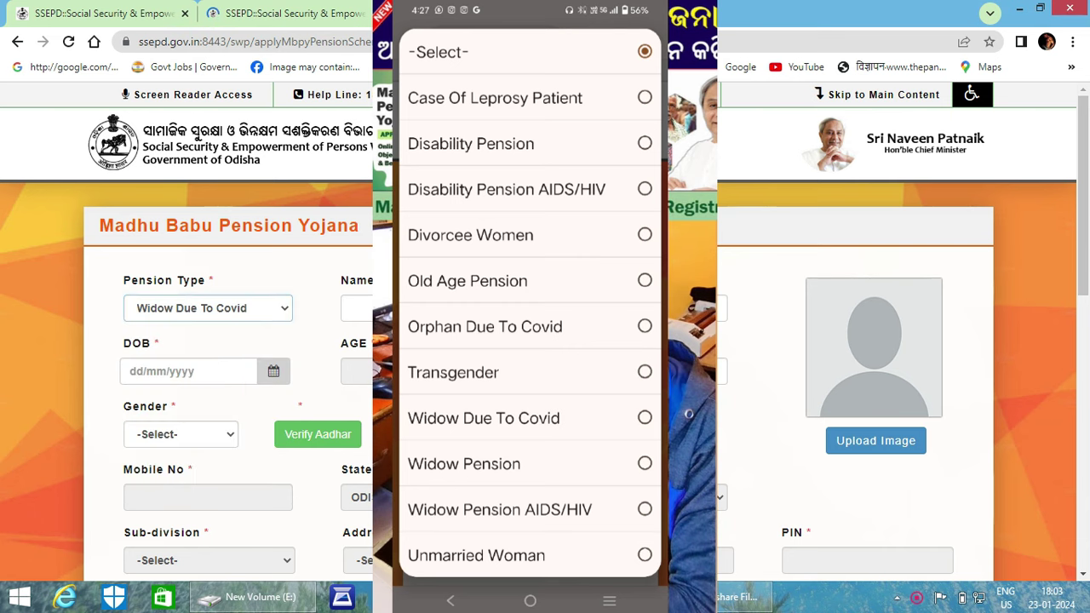
{"action": "left_click", "coordinate": [83, 18]}
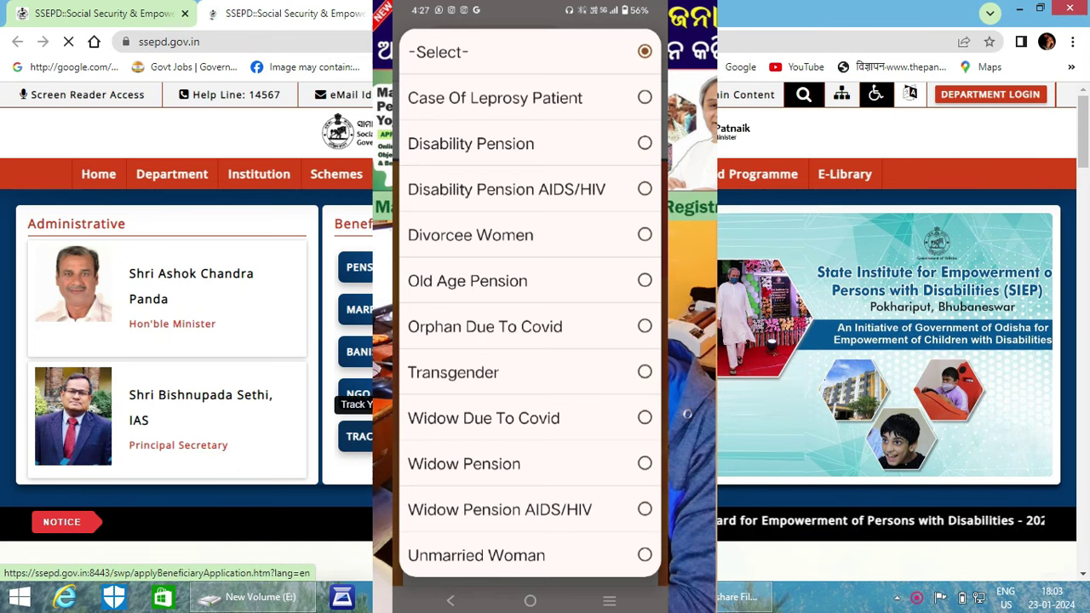
{"action": "left_click", "coordinate": [360, 392]}
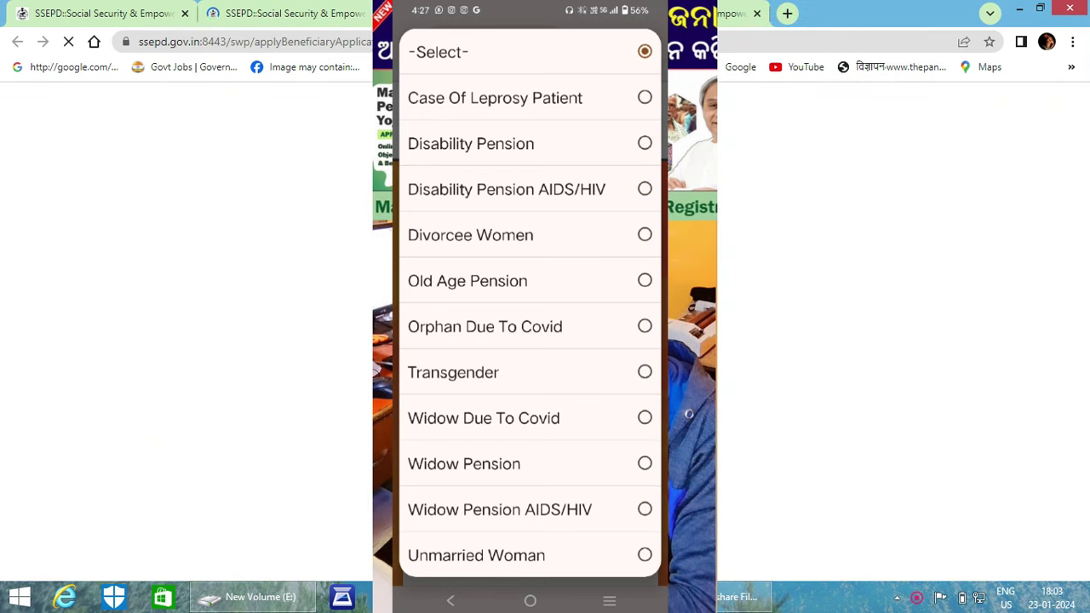
{"action": "left_click", "coordinate": [243, 322]}
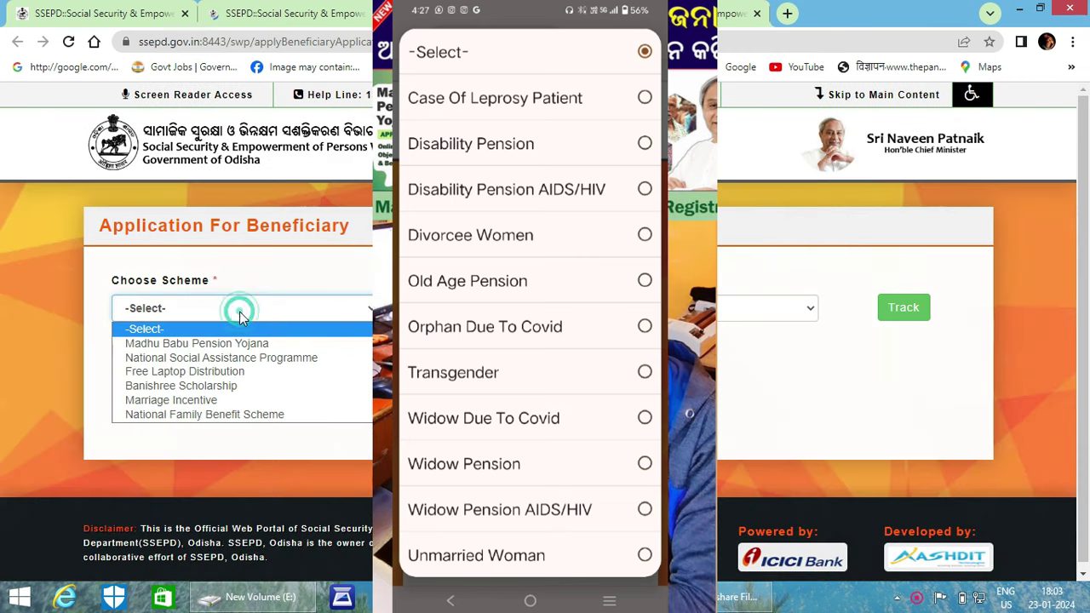
{"action": "left_click", "coordinate": [231, 343]}
Check the application-status tracking choices without picking one, then open a portal page in a new tab
{"action": "left_click", "coordinate": [767, 308]}
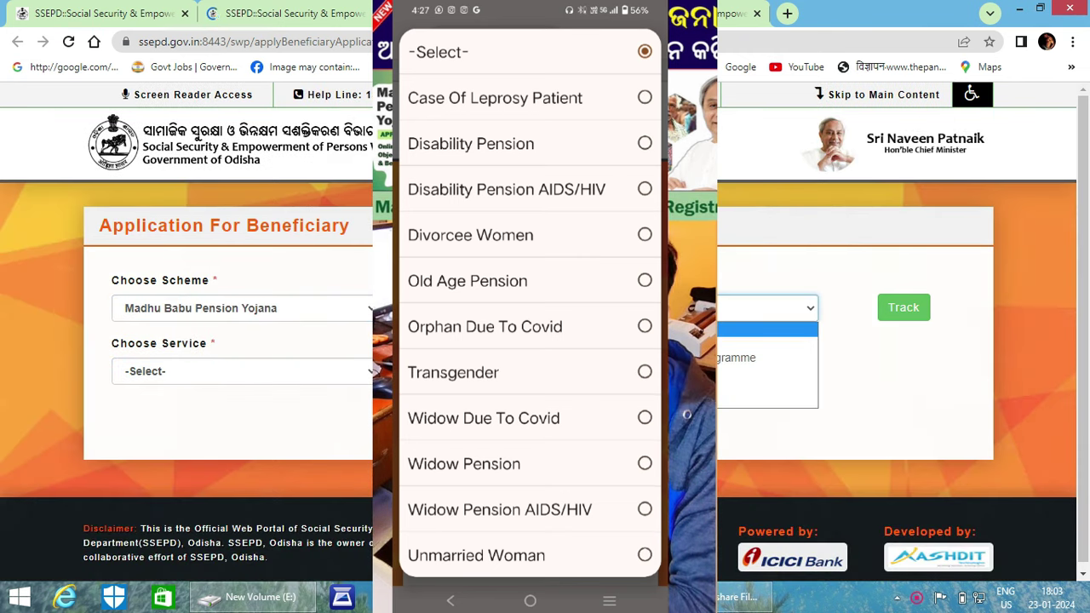
{"action": "left_click", "coordinate": [766, 308]}
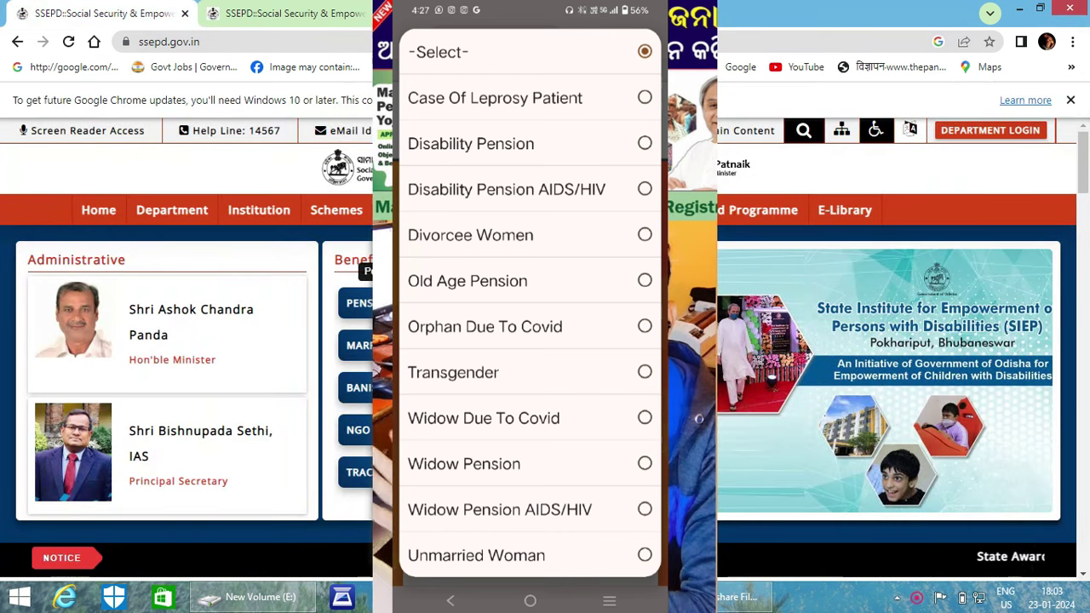
{"action": "left_click", "coordinate": [359, 303]}
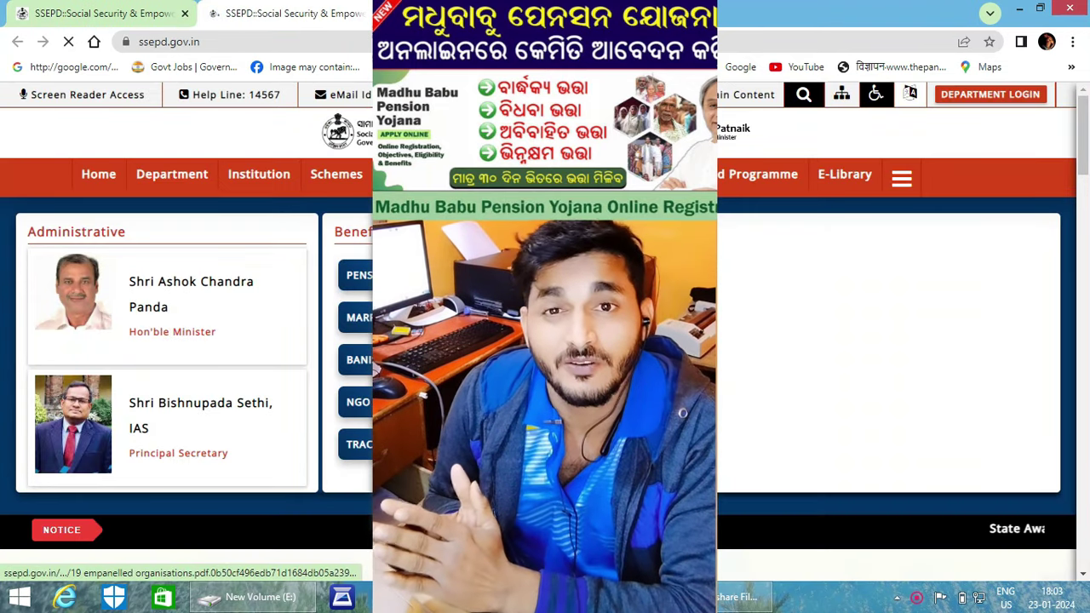
Open the Application For Beneficiary page from the portal home page
{"action": "mouse_move", "coordinate": [292, 219]}
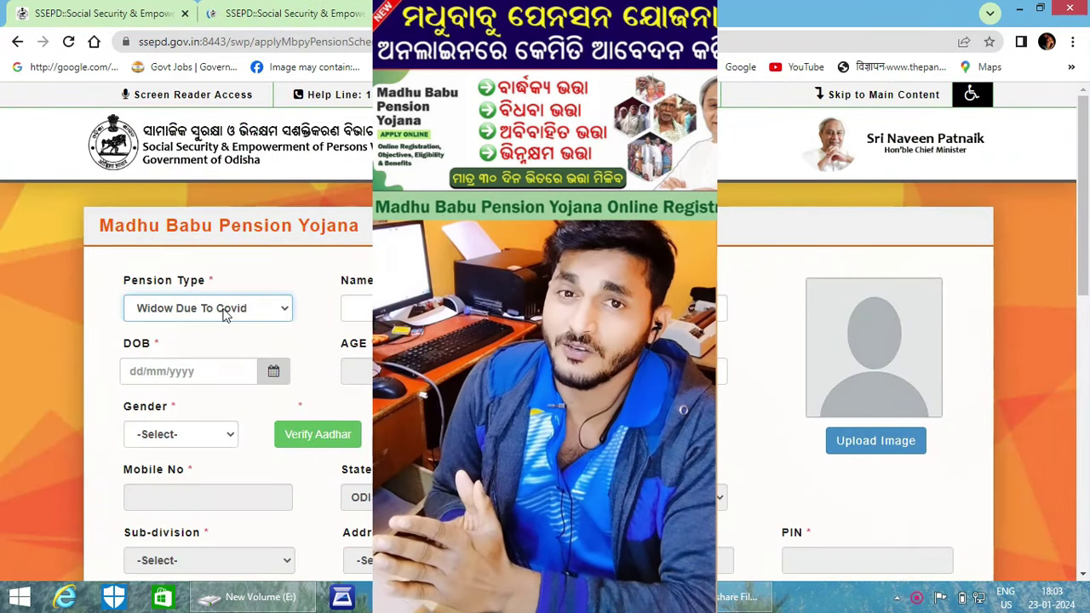
{"action": "left_click", "coordinate": [226, 312]}
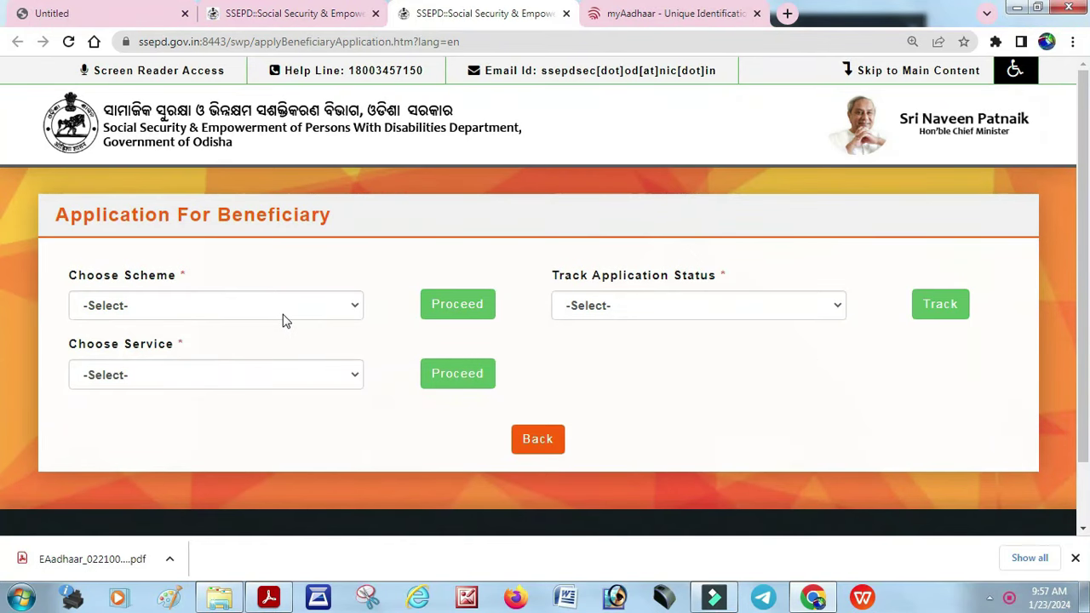
Choose Madhu Babu Pension Yojana as the scheme and proceed to its blank application form
{"action": "left_click", "coordinate": [281, 309]}
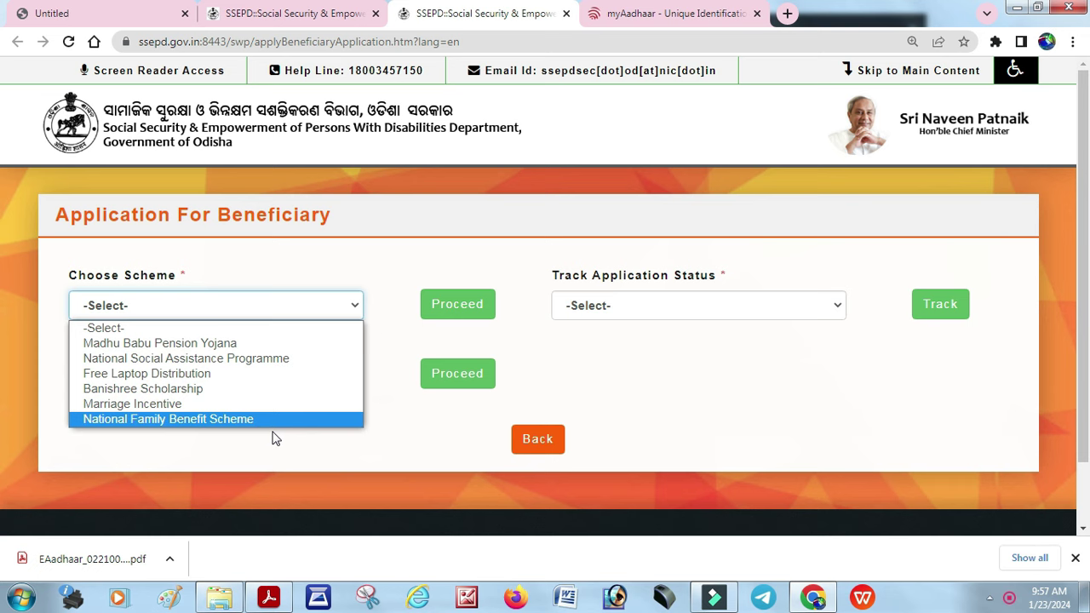
{"action": "left_click", "coordinate": [248, 345]}
{"action": "left_click", "coordinate": [456, 306]}
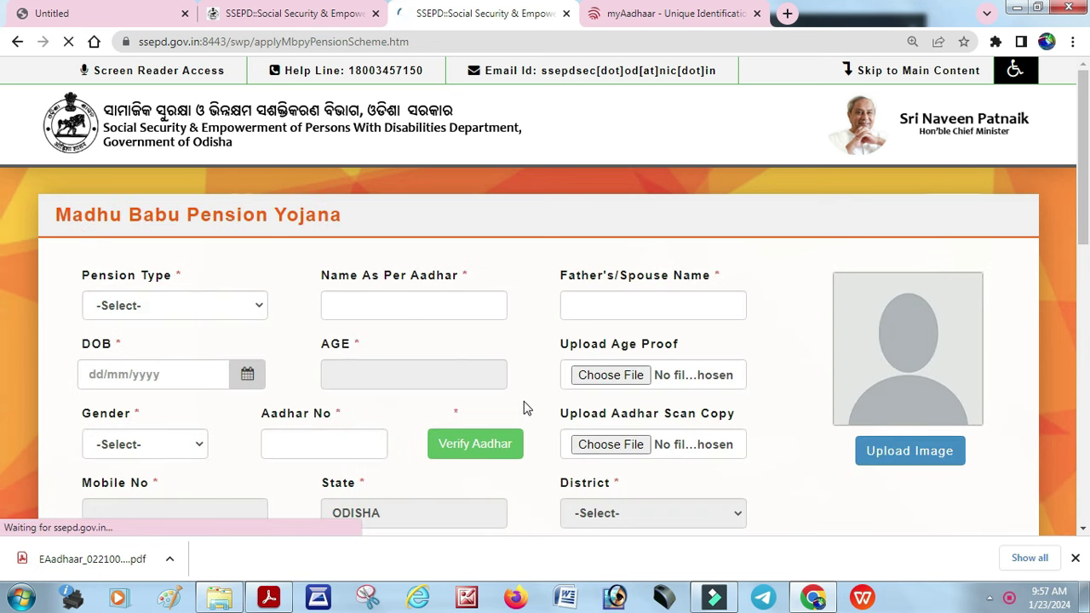
Set the pension type to Disability Pension and enter the applicant's Aadhaar name and father's/spouse name
{"action": "left_click", "coordinate": [182, 305]}
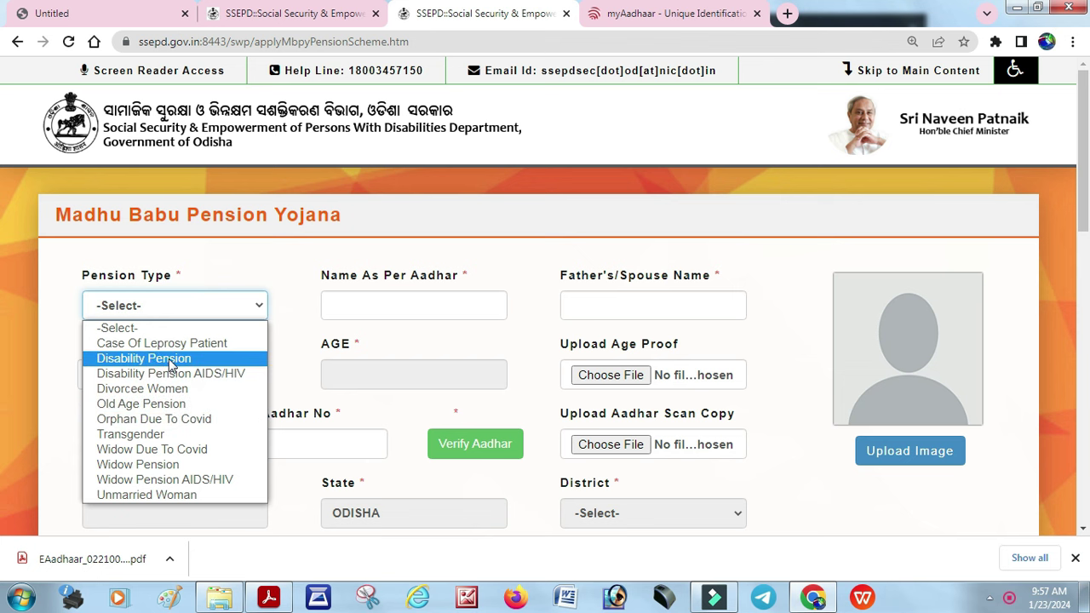
{"action": "left_click", "coordinate": [170, 359]}
{"action": "left_click", "coordinate": [433, 300]}
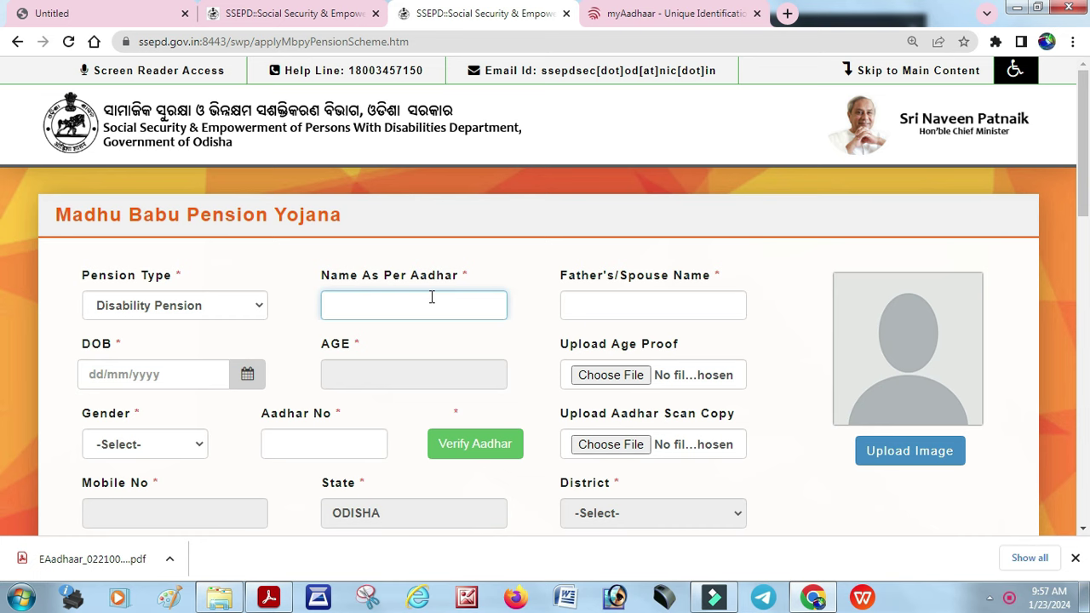
{"action": "left_click", "coordinate": [394, 304]}
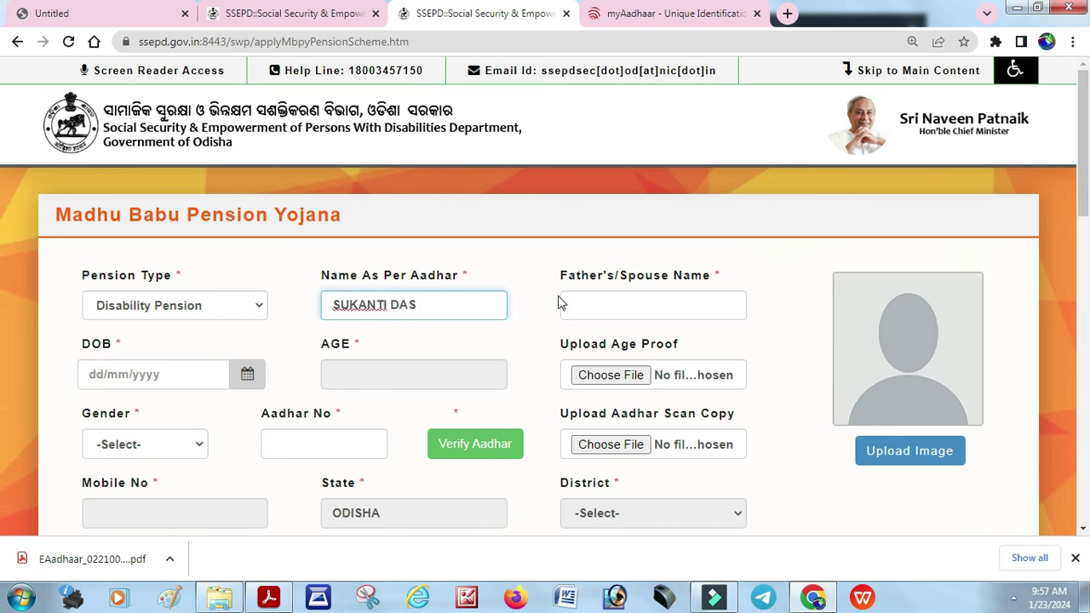
{"action": "left_click", "coordinate": [585, 307]}
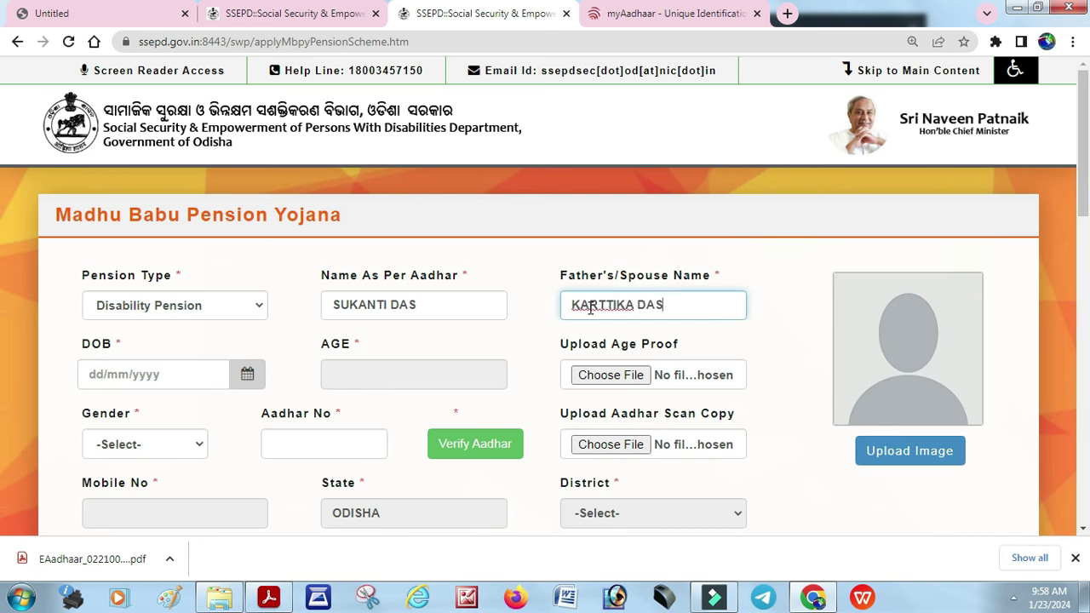
{"action": "left_click", "coordinate": [93, 375]}
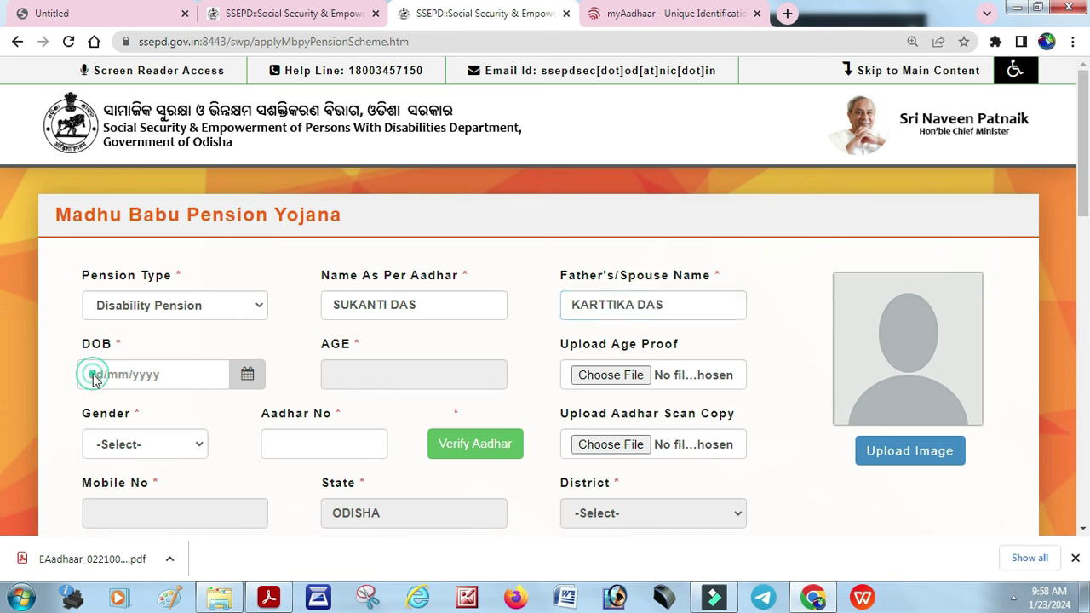
{"action": "left_click", "coordinate": [249, 375]}
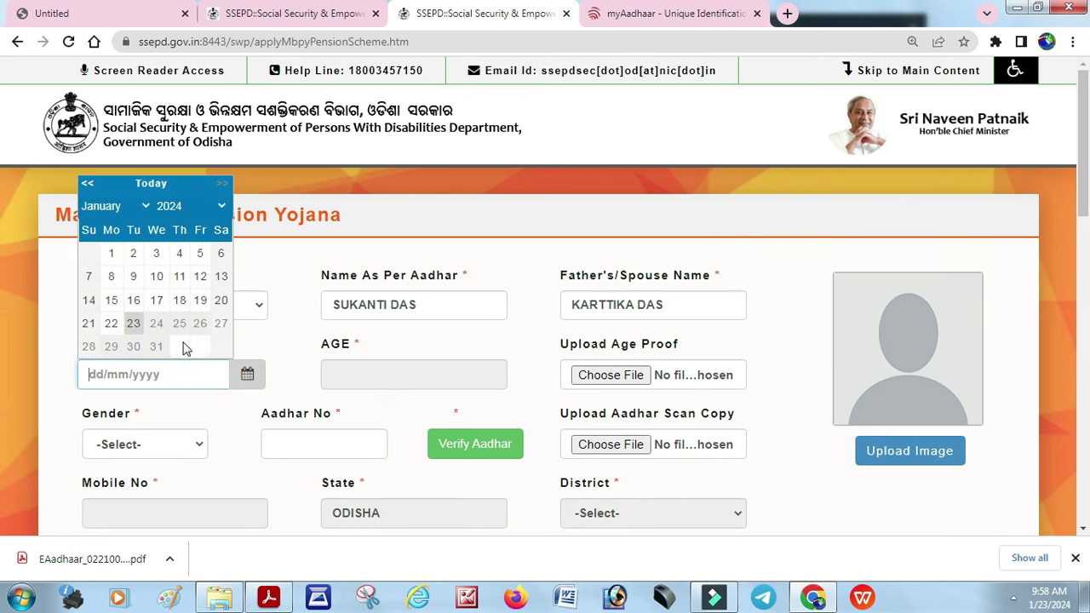
{"action": "left_click", "coordinate": [170, 206]}
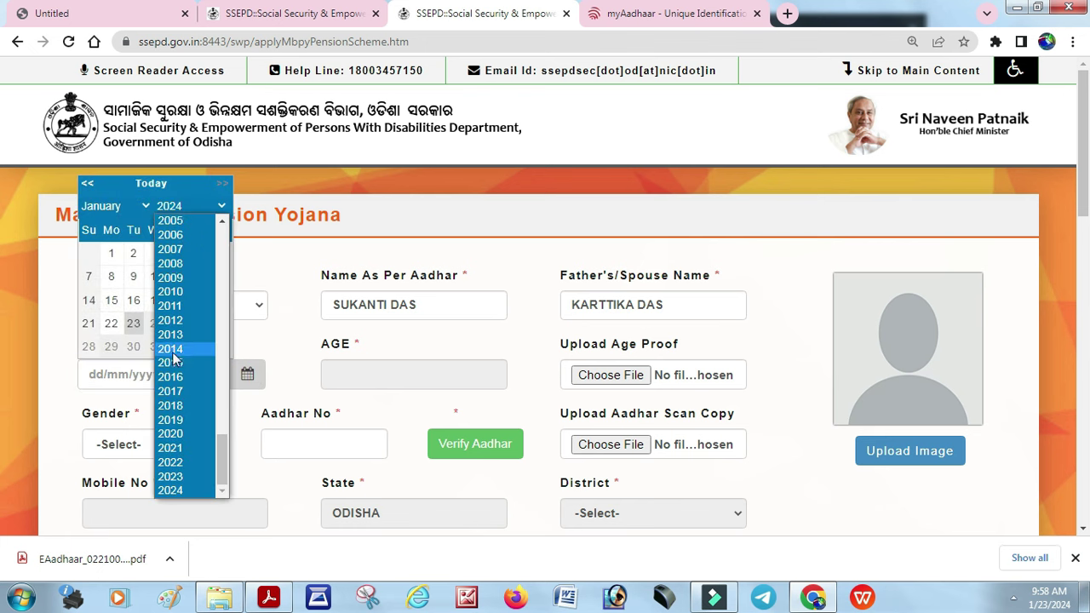
{"action": "scroll", "coordinate": [173, 331], "scroll_direction": "up", "scroll_amount": 5}
{"action": "scroll", "coordinate": [173, 330], "scroll_direction": "up", "scroll_amount": 8}
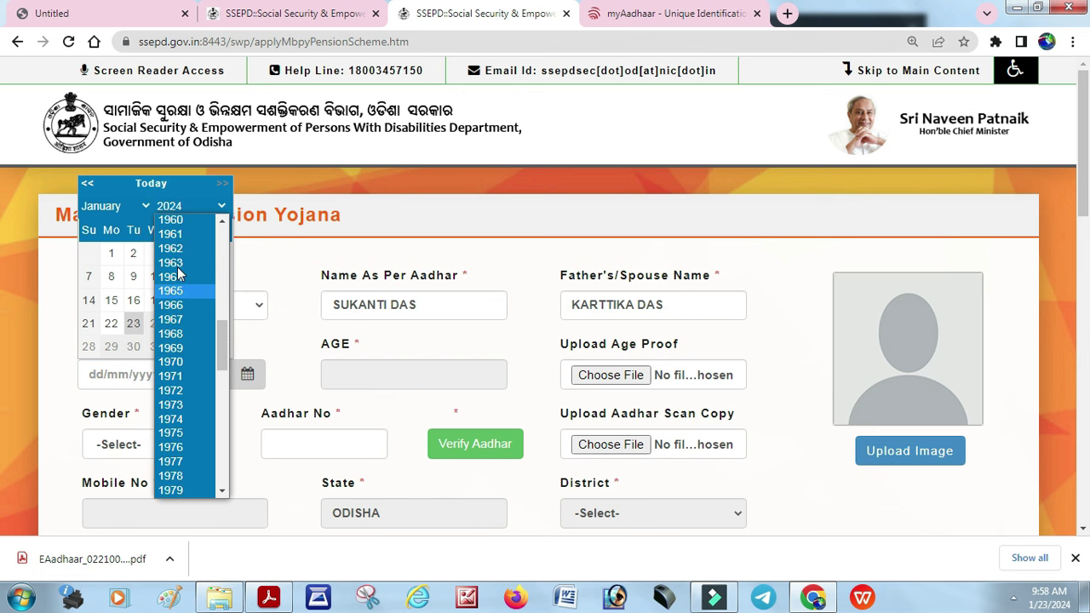
{"action": "left_click", "coordinate": [171, 433]}
{"action": "left_click", "coordinate": [128, 207]}
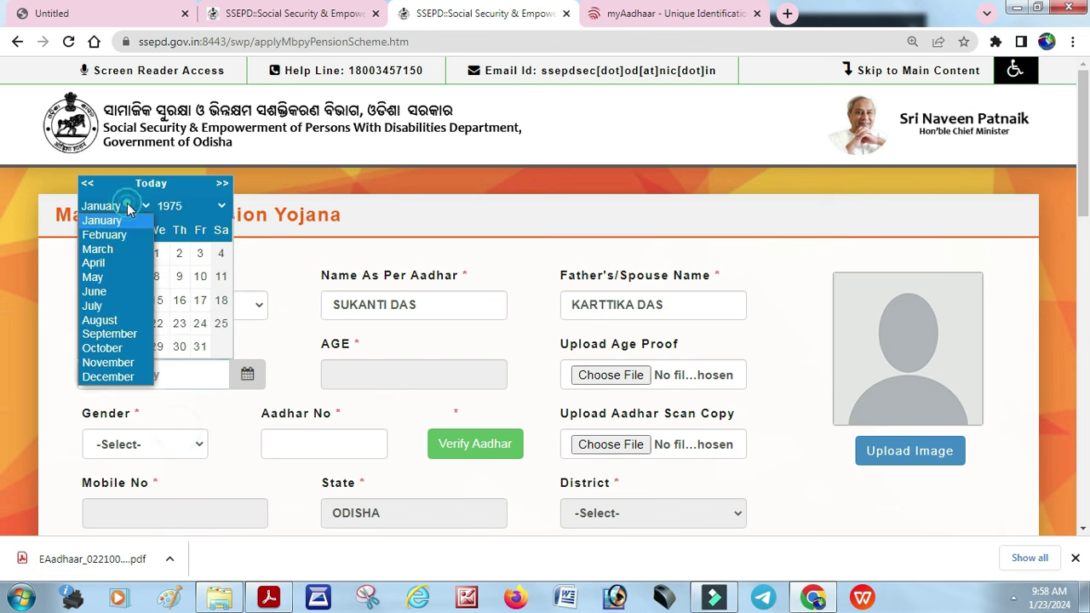
{"action": "left_click", "coordinate": [109, 277]}
{"action": "left_click", "coordinate": [179, 323]}
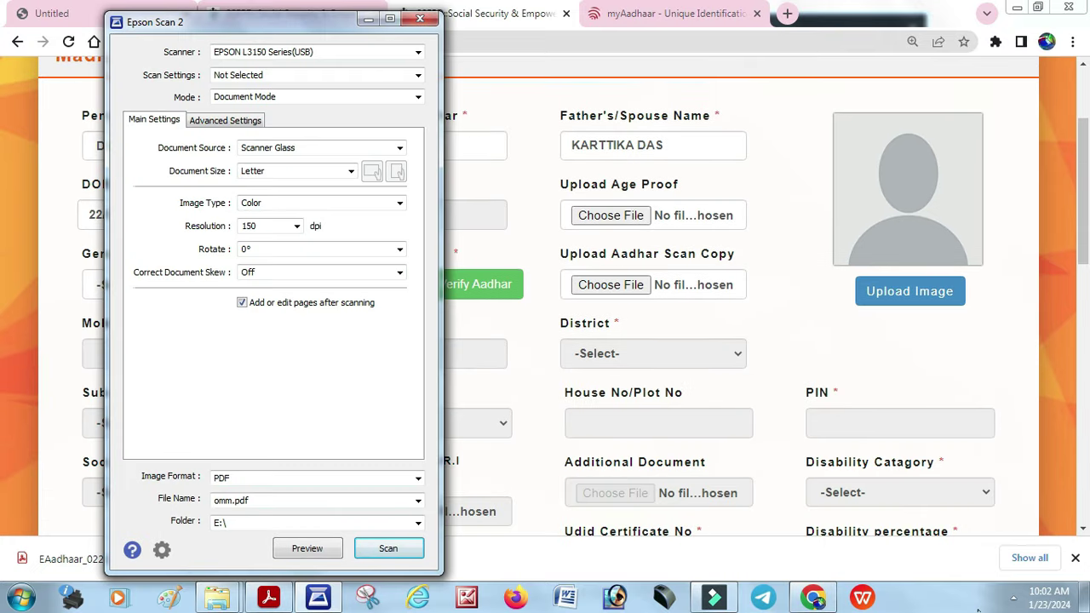
Bring the pension application form back to the front via the system tray
{"action": "left_click", "coordinate": [1014, 597]}
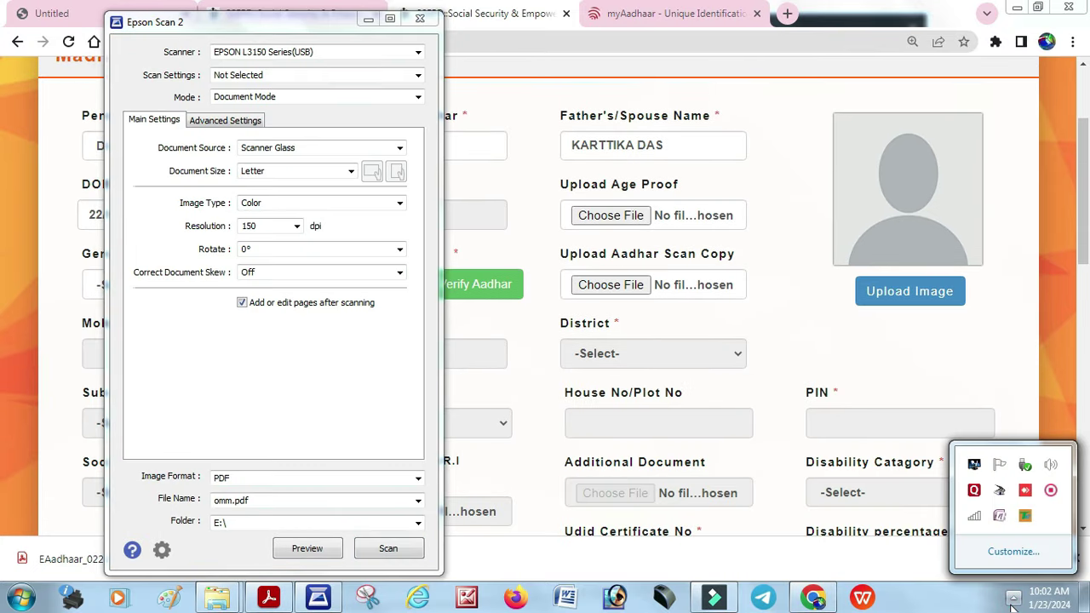
{"action": "left_click", "coordinate": [1052, 491]}
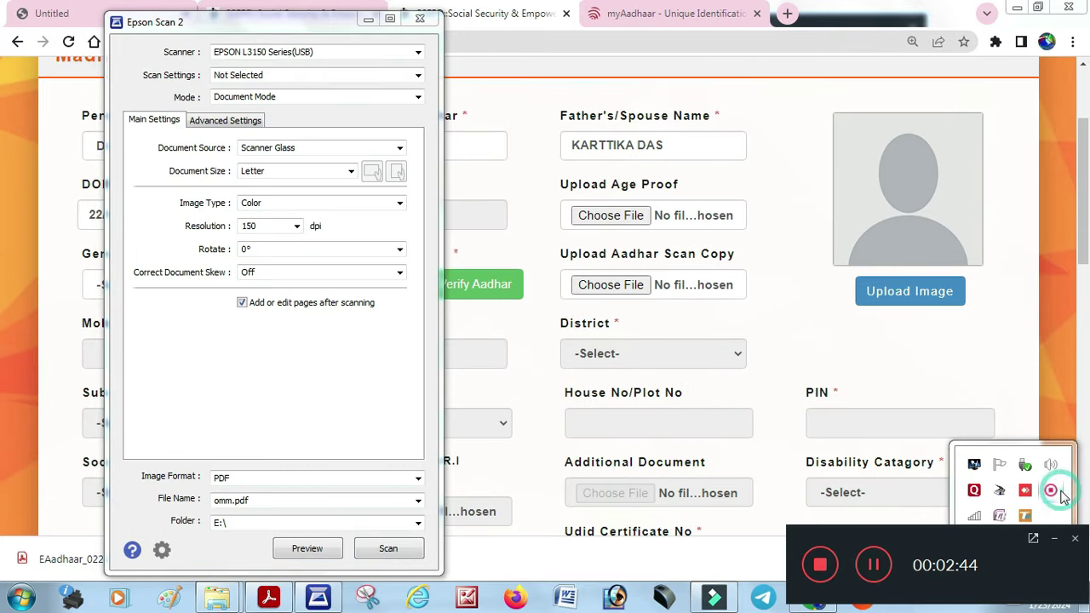
{"action": "left_click", "coordinate": [915, 419]}
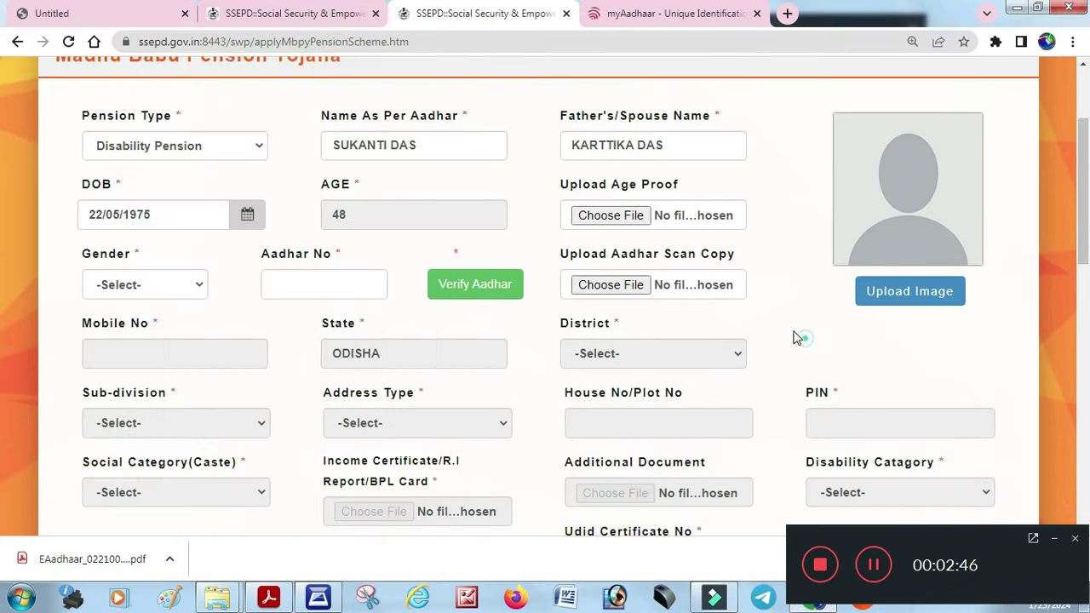
Attach omm0425.pdf as the applicant's age proof
{"action": "left_click", "coordinate": [753, 299]}
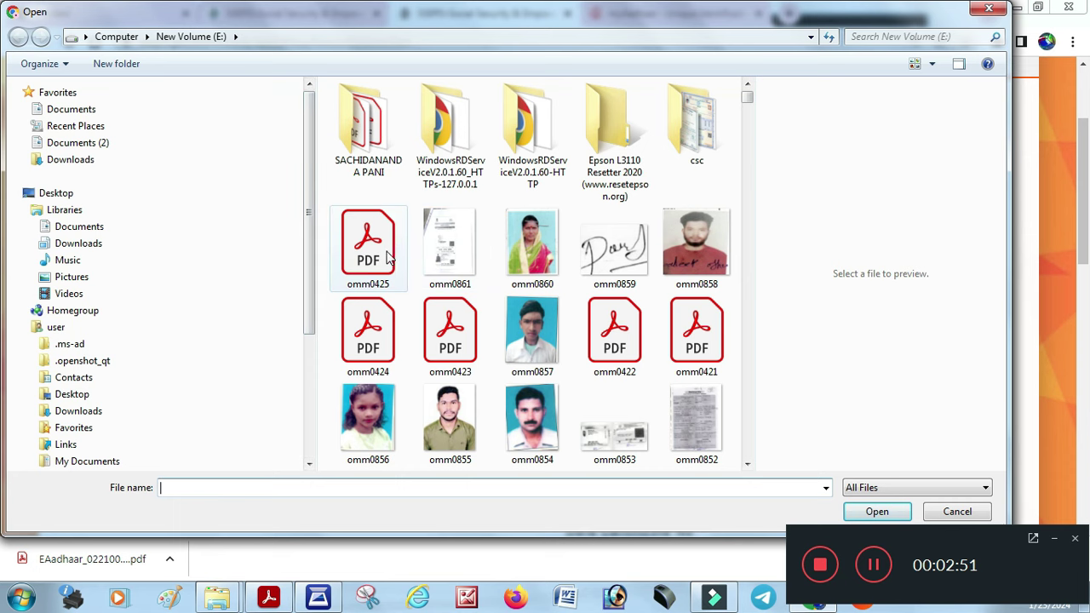
{"action": "left_click", "coordinate": [383, 249]}
{"action": "key", "text": "Return"}
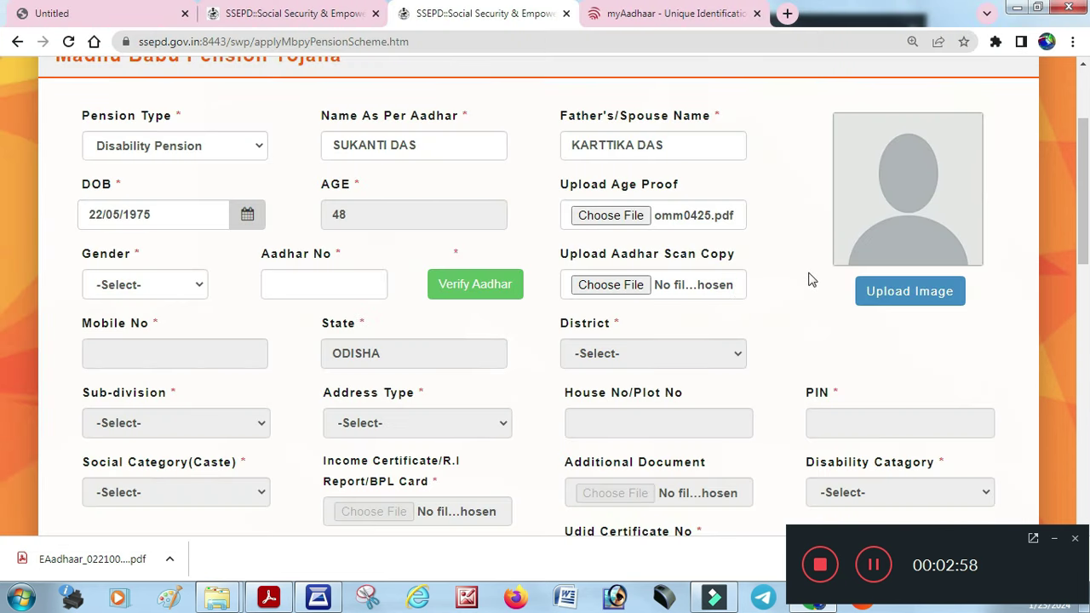
{"action": "left_click", "coordinate": [905, 303]}
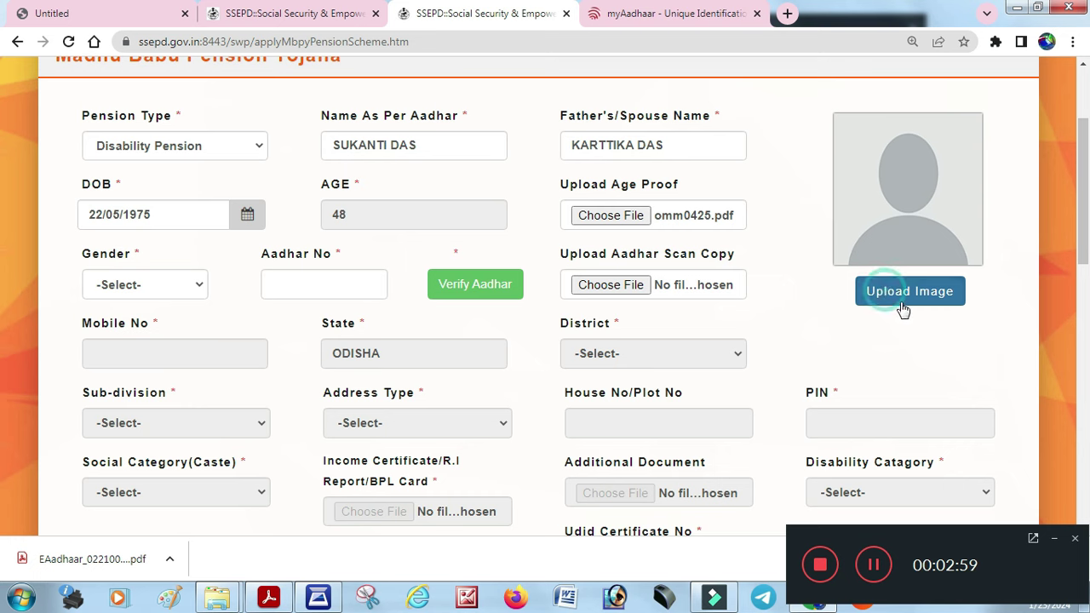
{"action": "left_click", "coordinate": [140, 285]}
Set gender to Female, then enter and verify the applicant's Aadhaar number
{"action": "left_click", "coordinate": [132, 338]}
{"action": "left_click", "coordinate": [315, 291]}
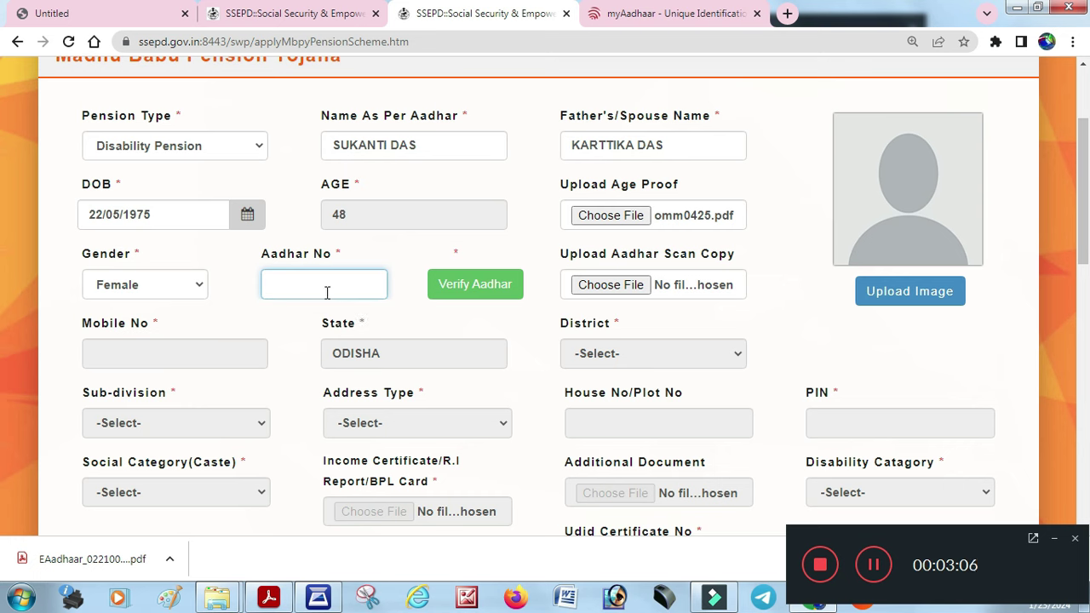
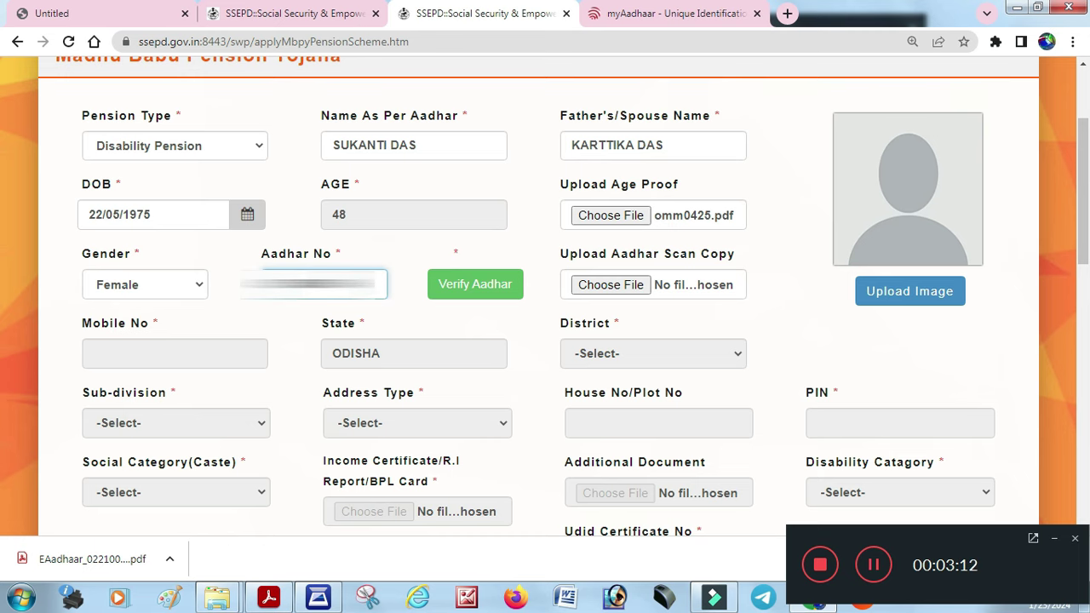
{"action": "left_click", "coordinate": [465, 294]}
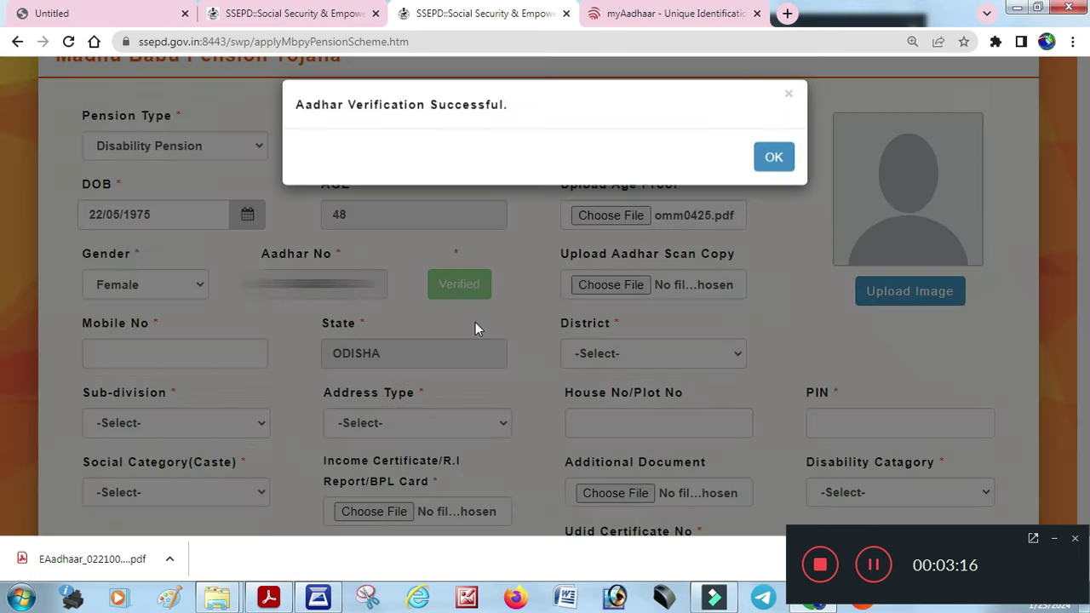
{"action": "left_click", "coordinate": [775, 161]}
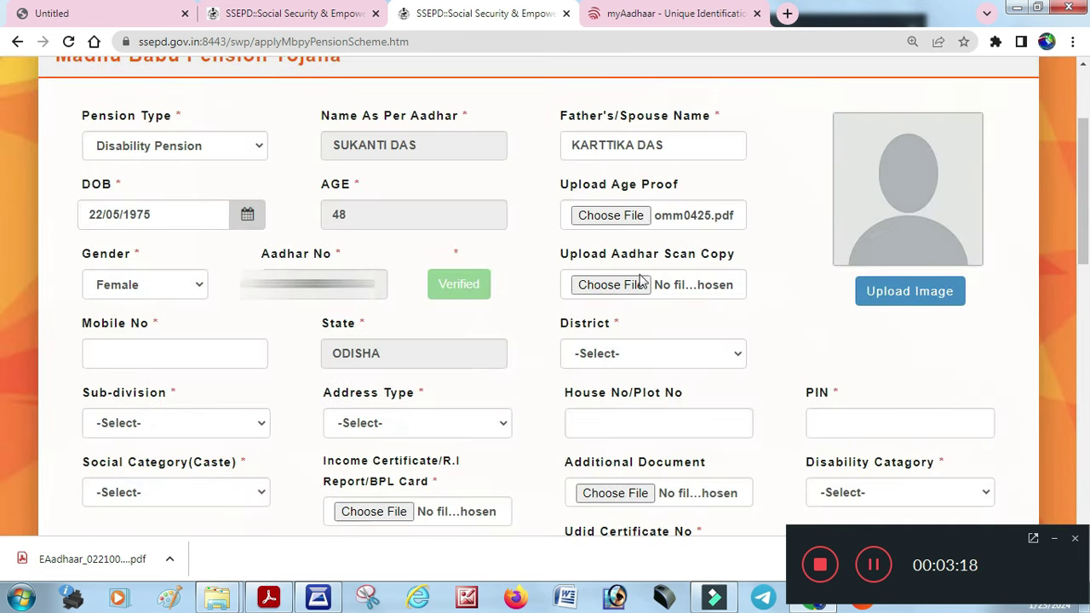
Attach omm0425.pdf as the Aadhaar scan copy and upload omm0860 as the applicant's photo
{"action": "left_click", "coordinate": [630, 286]}
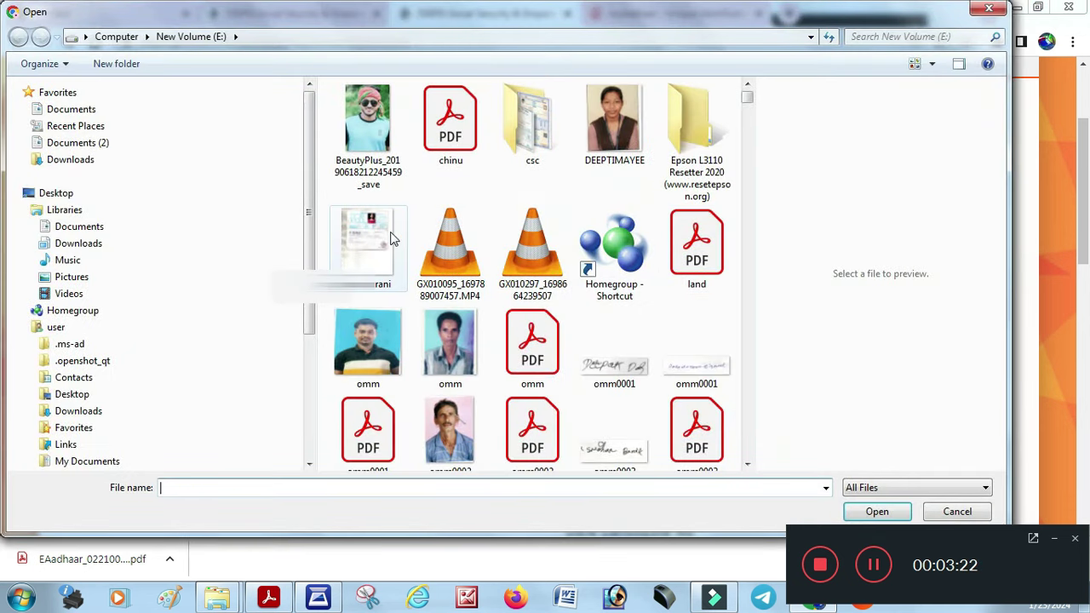
{"action": "left_click", "coordinate": [370, 251]}
{"action": "left_click", "coordinate": [877, 511]}
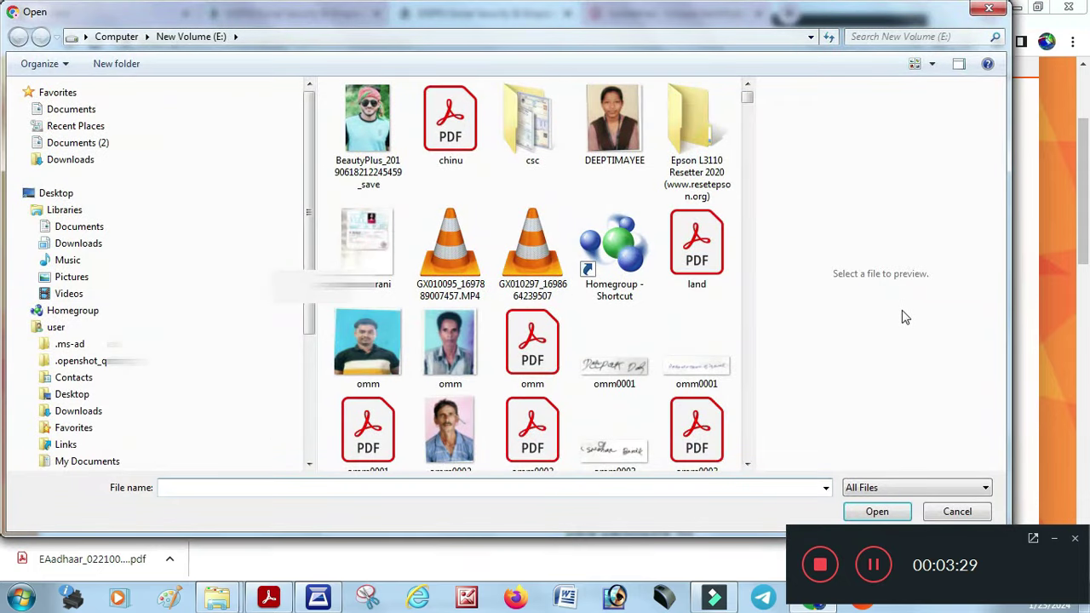
{"action": "left_click", "coordinate": [532, 247]}
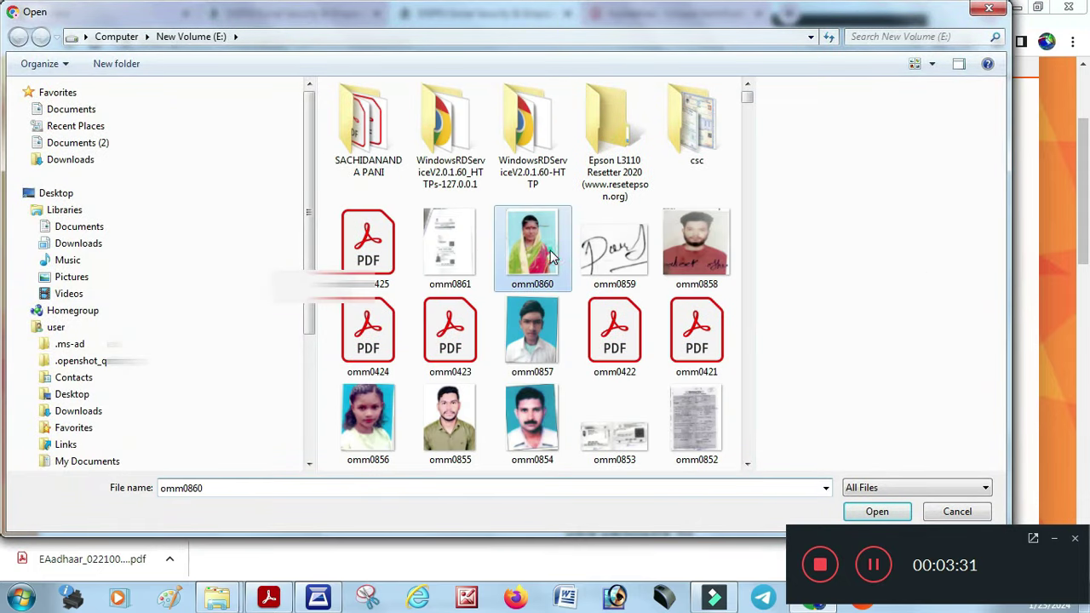
{"action": "left_click", "coordinate": [876, 513]}
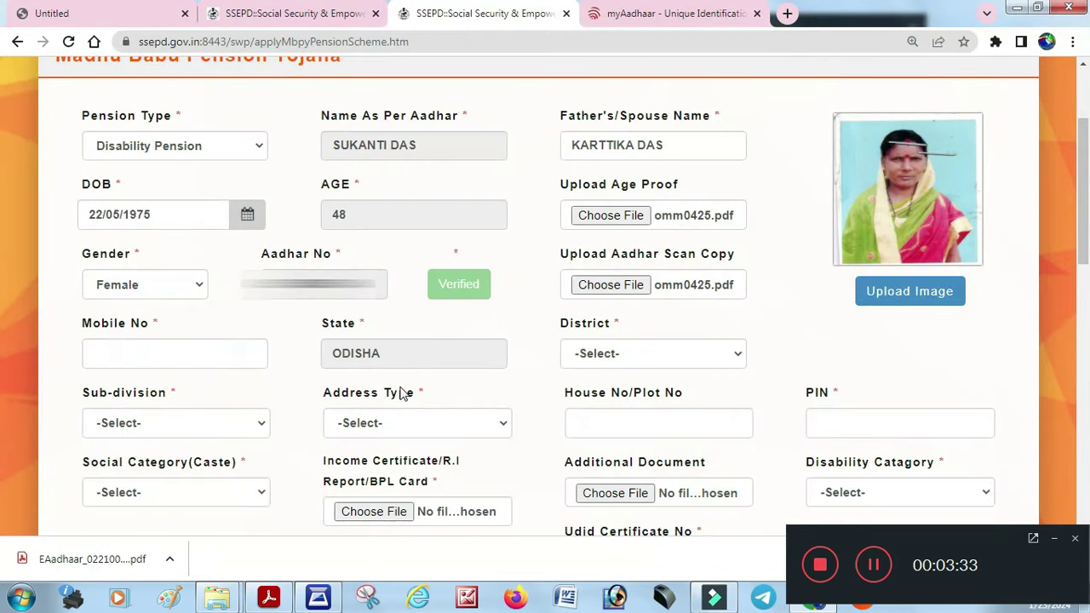
Enter the mobile number, set village and habitation to MADHUSUDANPUR, and begin the PIN code
{"action": "left_click", "coordinate": [175, 353]}
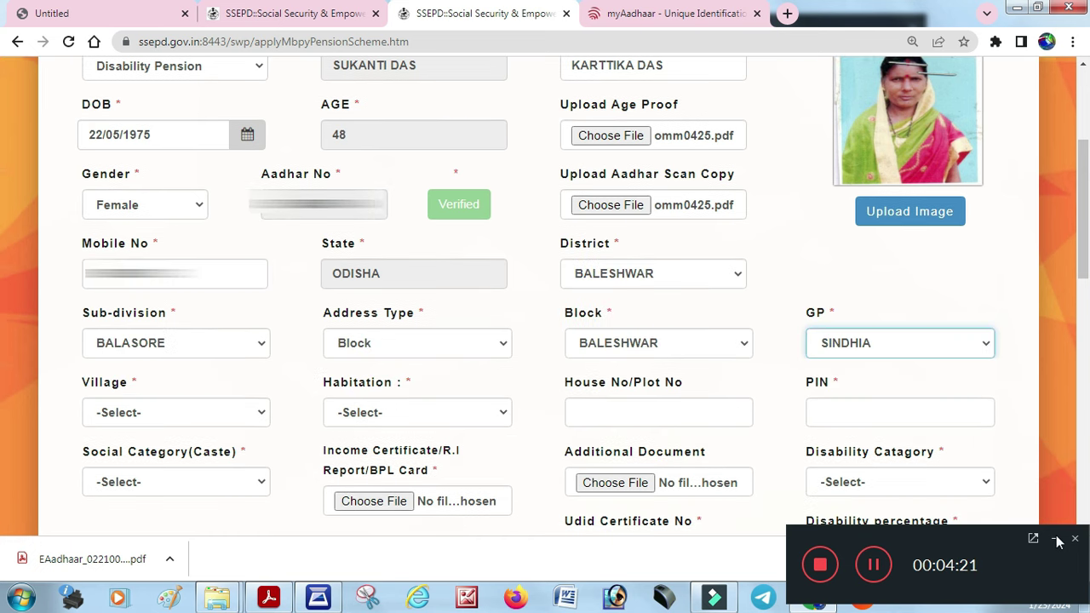
{"action": "left_click", "coordinate": [165, 425]}
{"action": "left_click", "coordinate": [158, 341]}
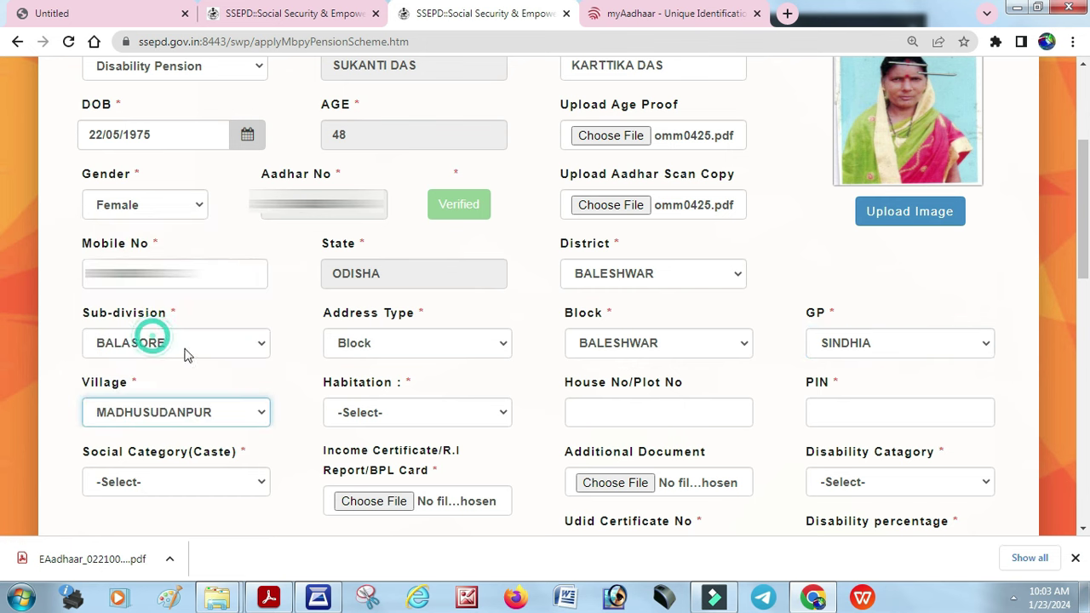
{"action": "left_click", "coordinate": [410, 414]}
{"action": "left_click", "coordinate": [413, 451]}
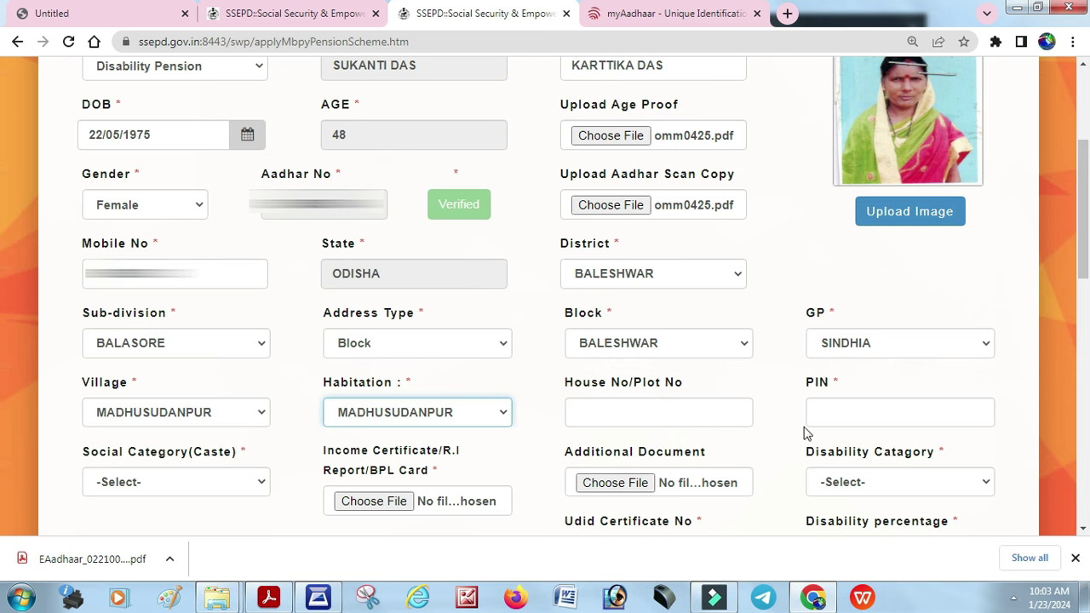
{"action": "left_click", "coordinate": [848, 410]}
Complete PIN 756003, set social category to SC, and attach omm0426.pdf as the income certificate
{"action": "type", "text": "756003"}
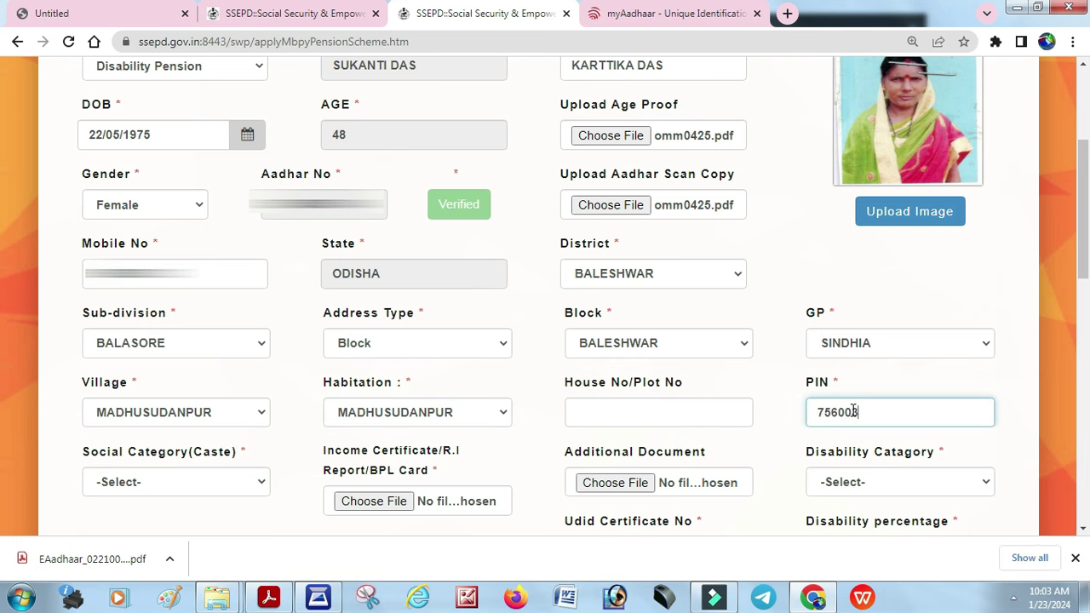
{"action": "scroll", "coordinate": [489, 349], "scroll_direction": "down", "scroll_amount": 3}
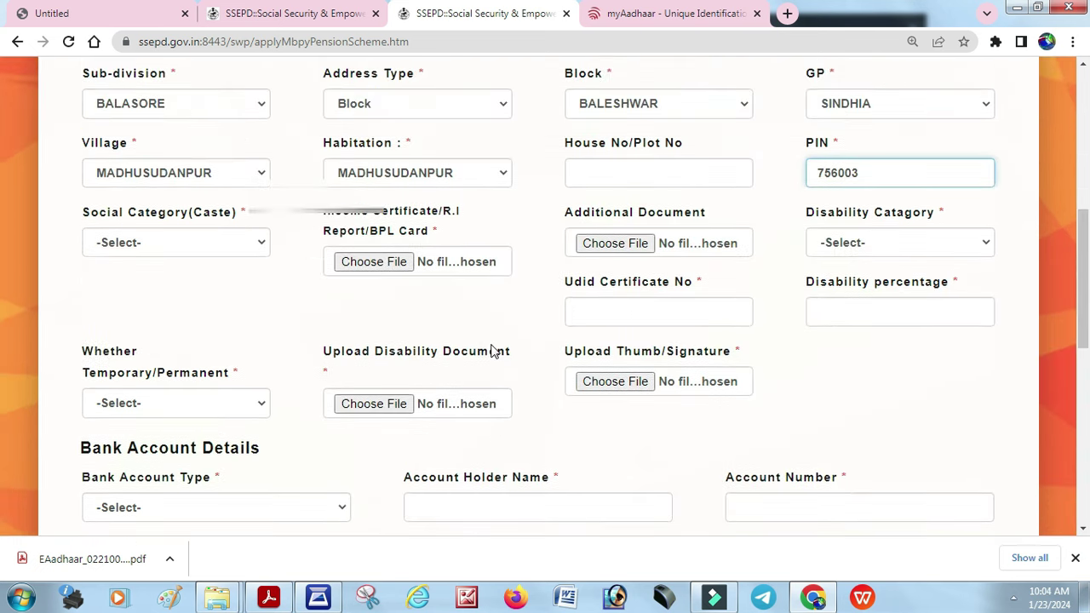
{"action": "left_click", "coordinate": [180, 243]}
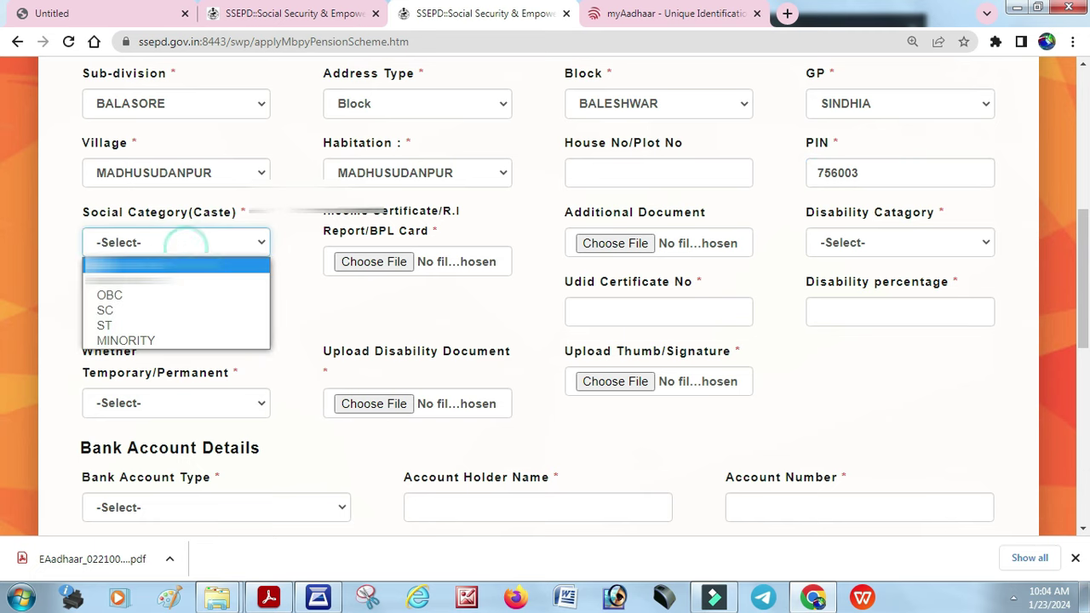
{"action": "left_click", "coordinate": [186, 311]}
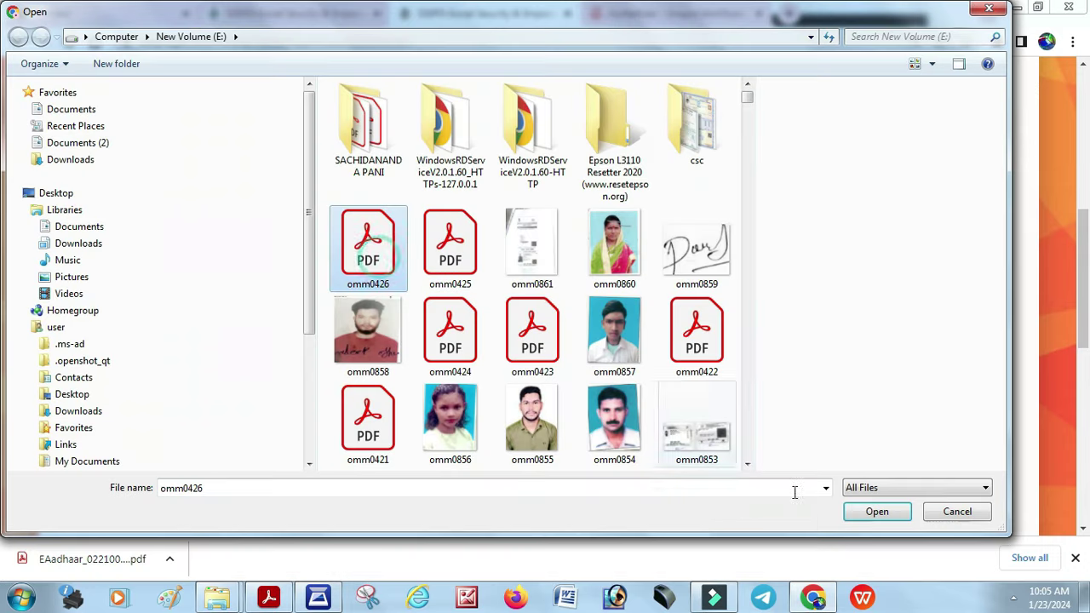
{"action": "left_click", "coordinate": [873, 509]}
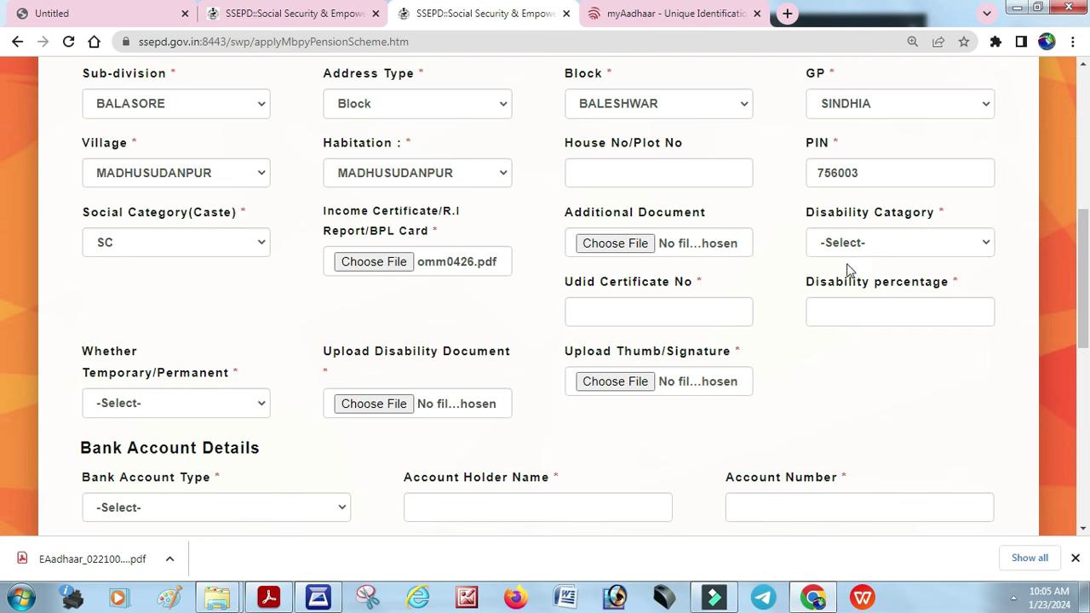
{"action": "left_click", "coordinate": [873, 243]}
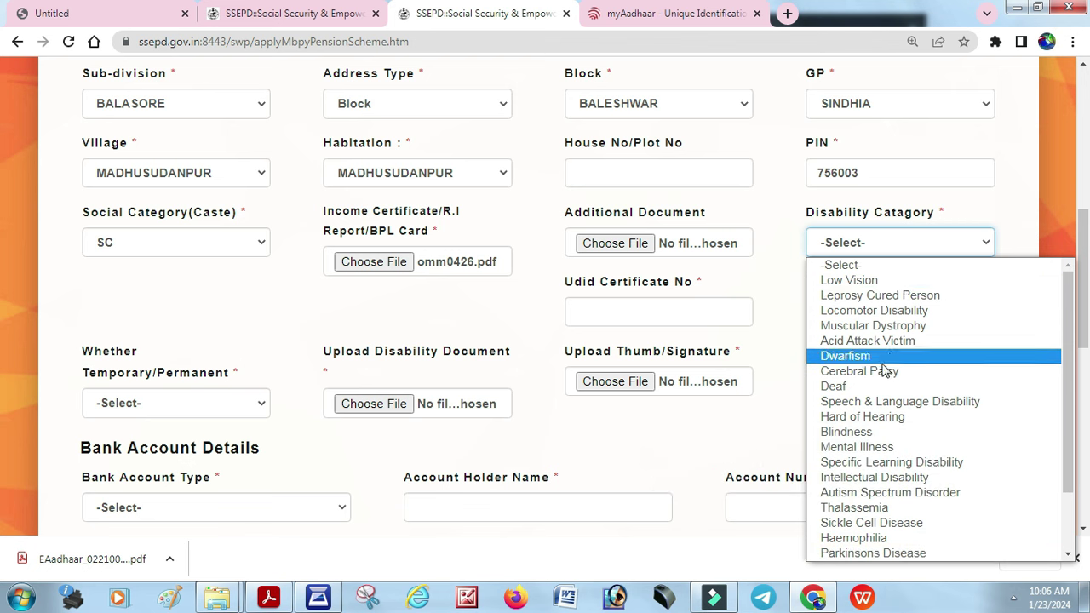
Set the disability category to Mental Illness and enter the UDID certificate number
{"action": "left_click", "coordinate": [873, 447]}
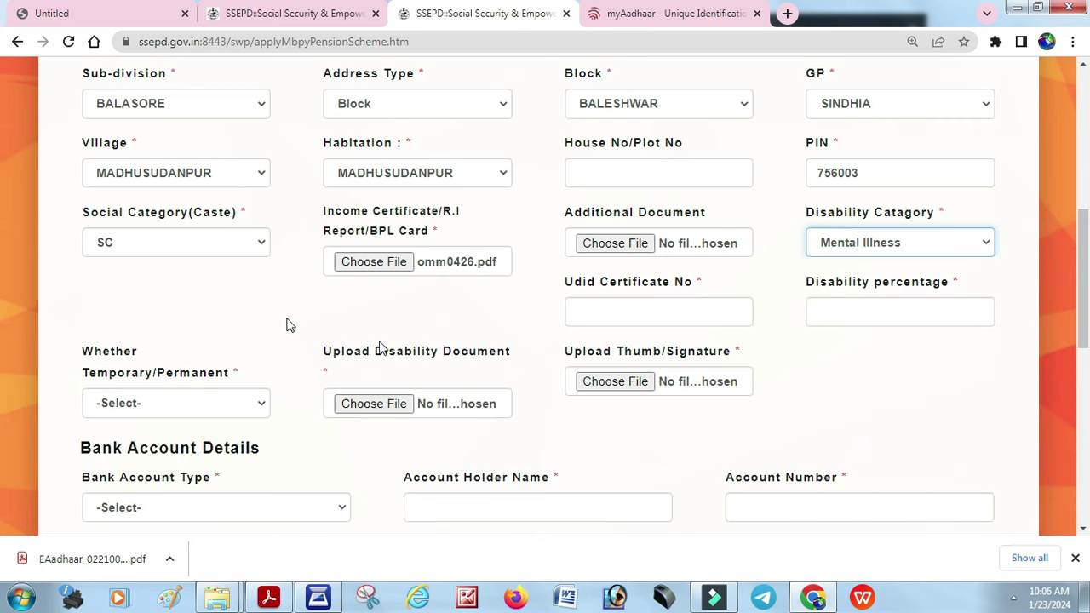
{"action": "left_click", "coordinate": [624, 319]}
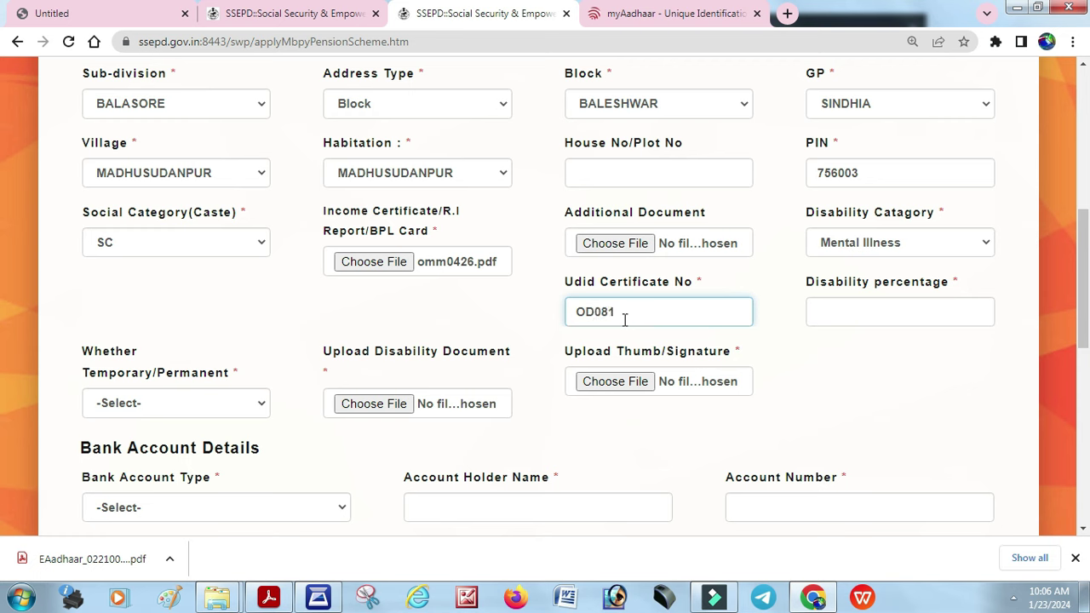
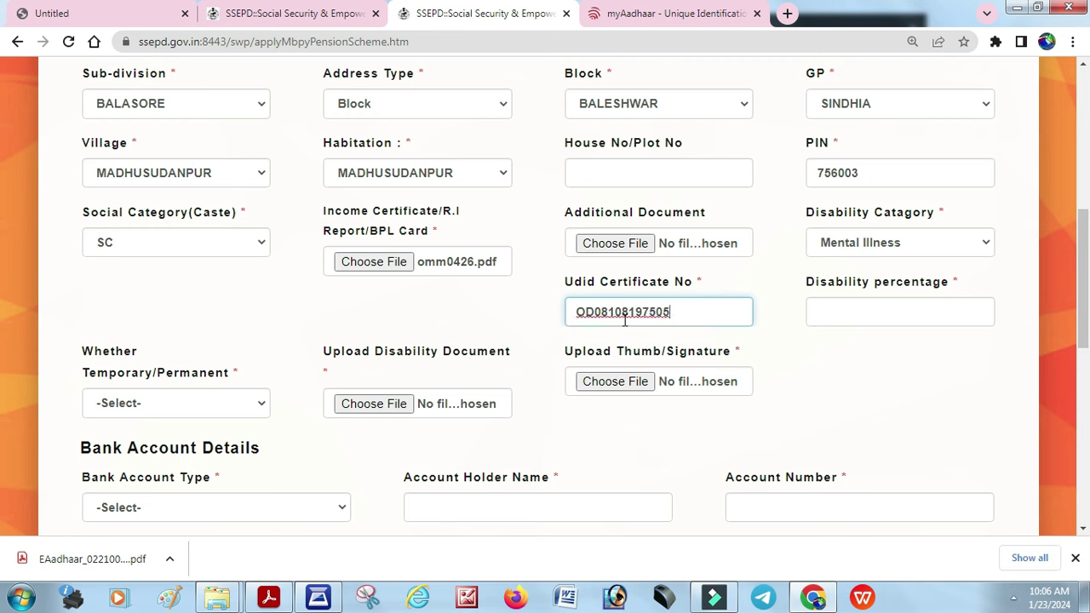
Enter 50 as the disability percentage and mark the disability as Permanent
{"action": "left_click", "coordinate": [865, 313]}
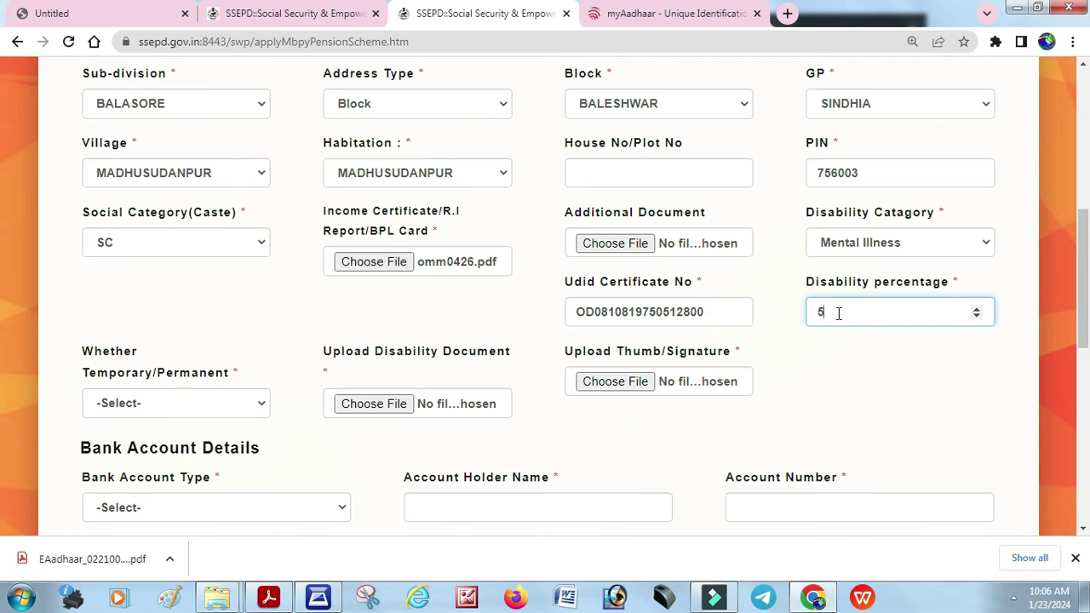
{"action": "left_click", "coordinate": [886, 424]}
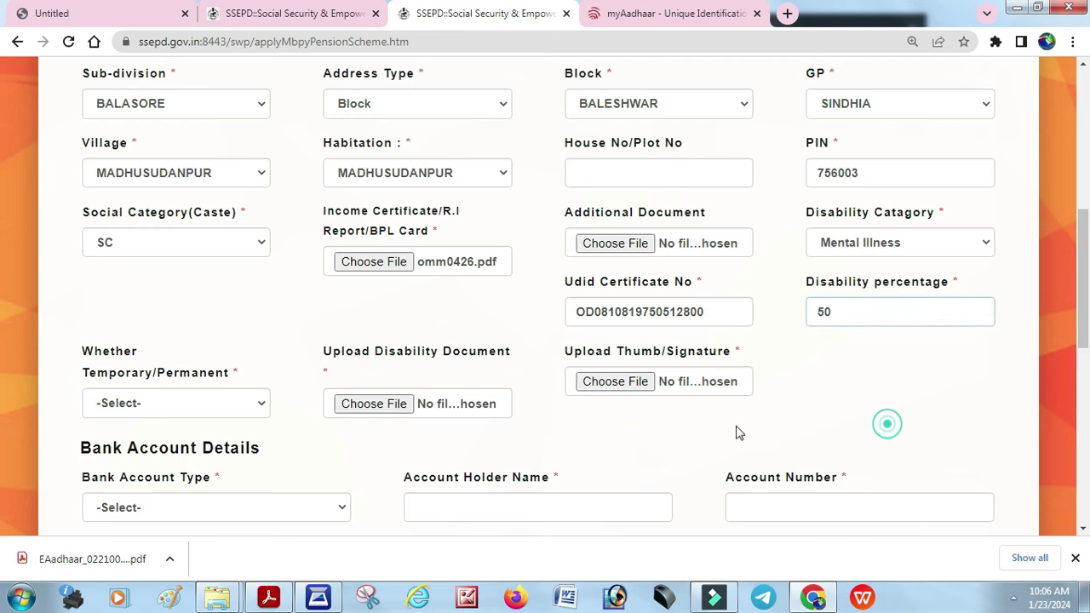
{"action": "left_click", "coordinate": [147, 403]}
{"action": "left_click", "coordinate": [151, 456]}
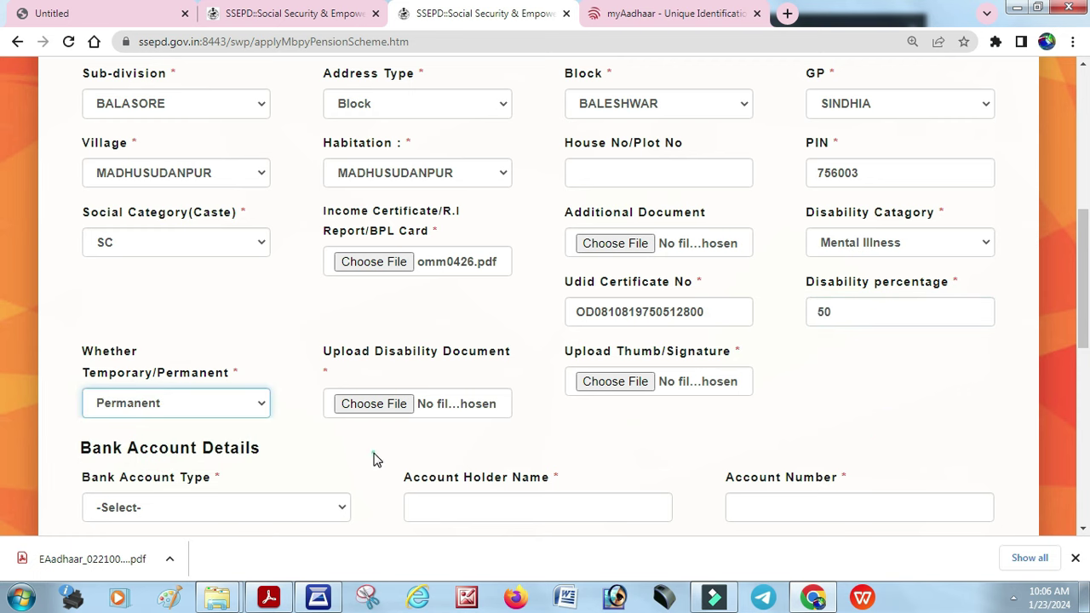
{"action": "scroll", "coordinate": [376, 460], "scroll_direction": "down", "scroll_amount": 1}
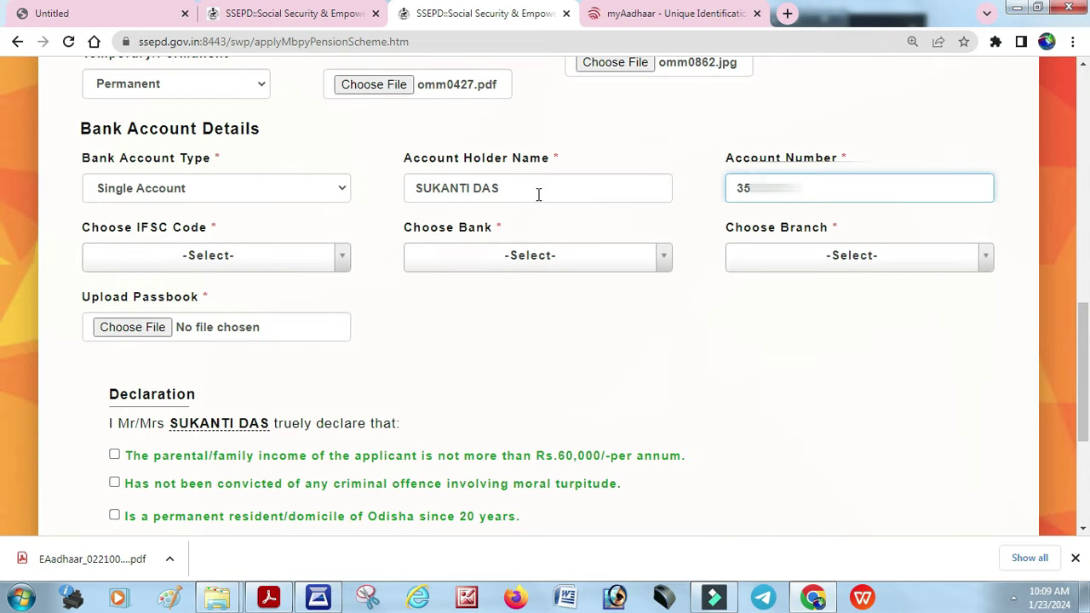
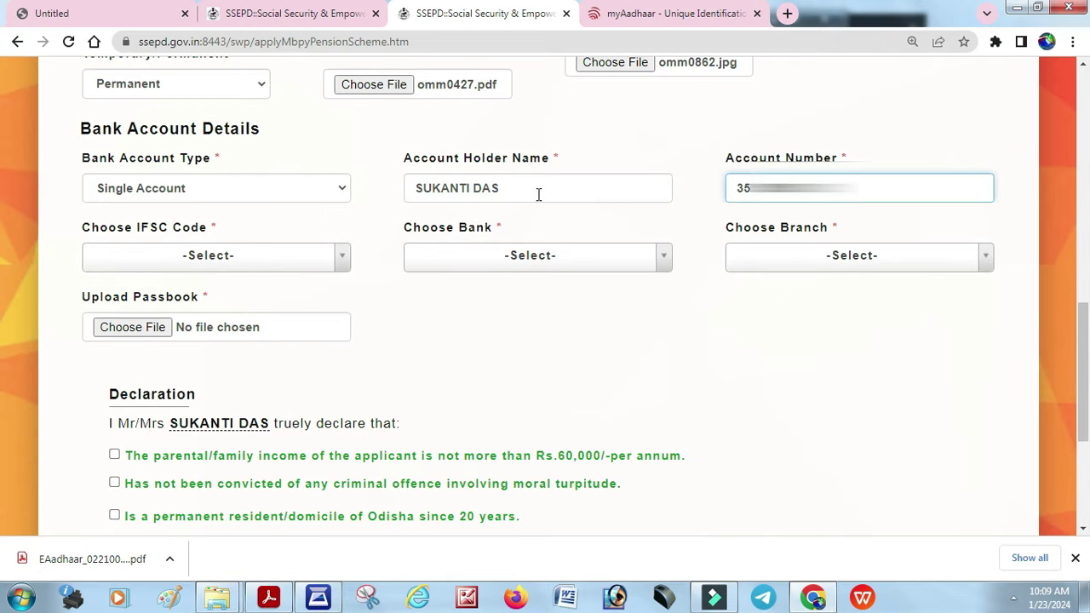
Enter the bank account number and select IFSC code IOBA0003515
{"action": "key", "text": "Tab"}
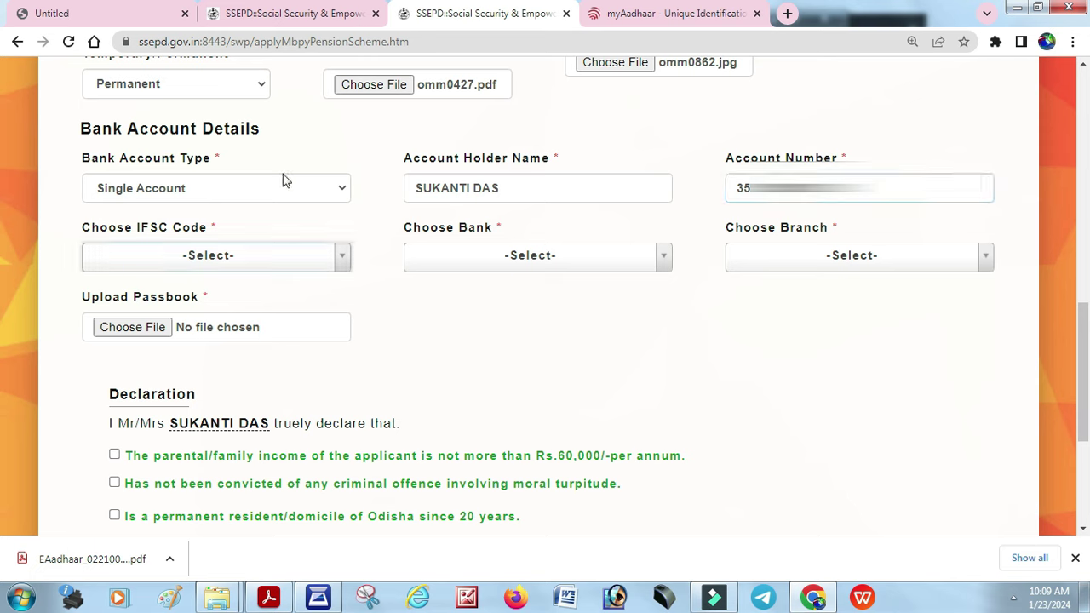
{"action": "left_click", "coordinate": [200, 264]}
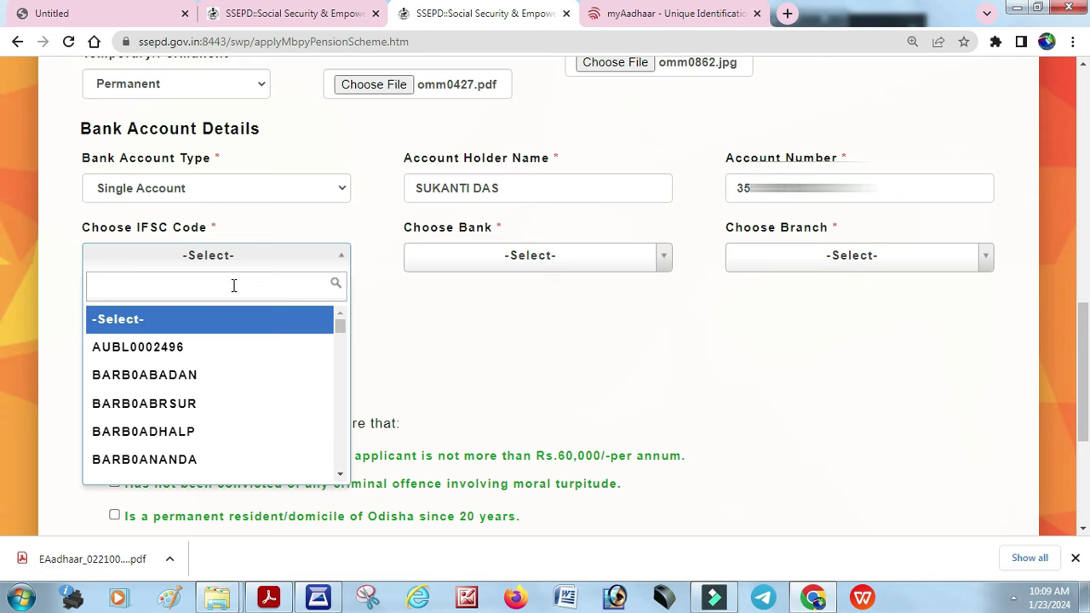
{"action": "type", "text": "IOBA0003515"}
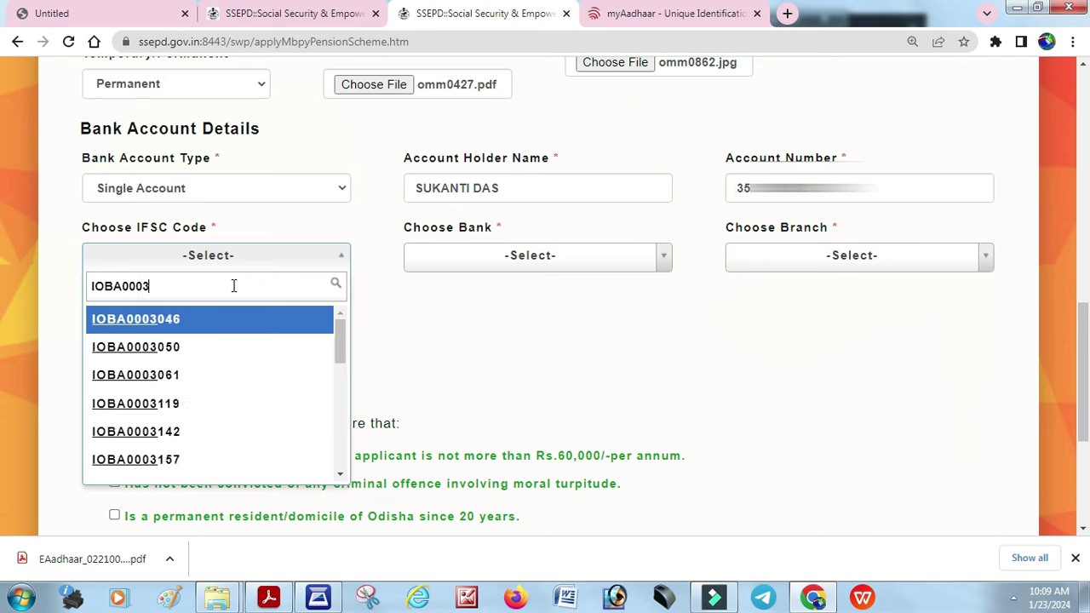
{"action": "left_click", "coordinate": [209, 318]}
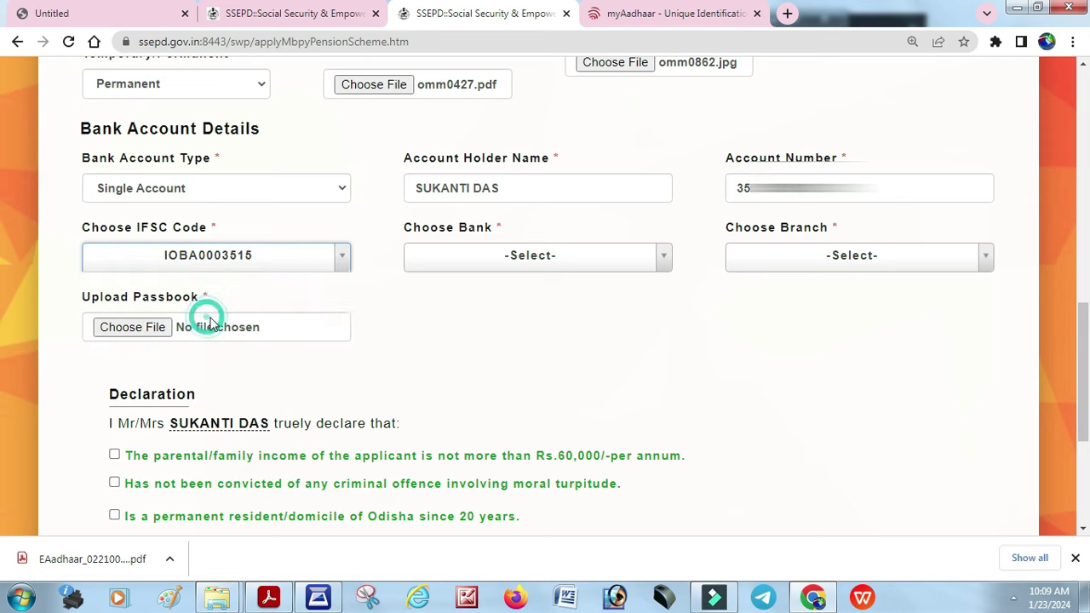
Choose INDIAN OVERSEAS BANK as the bank and GHODAPADA as the branch
{"action": "left_click", "coordinate": [478, 267]}
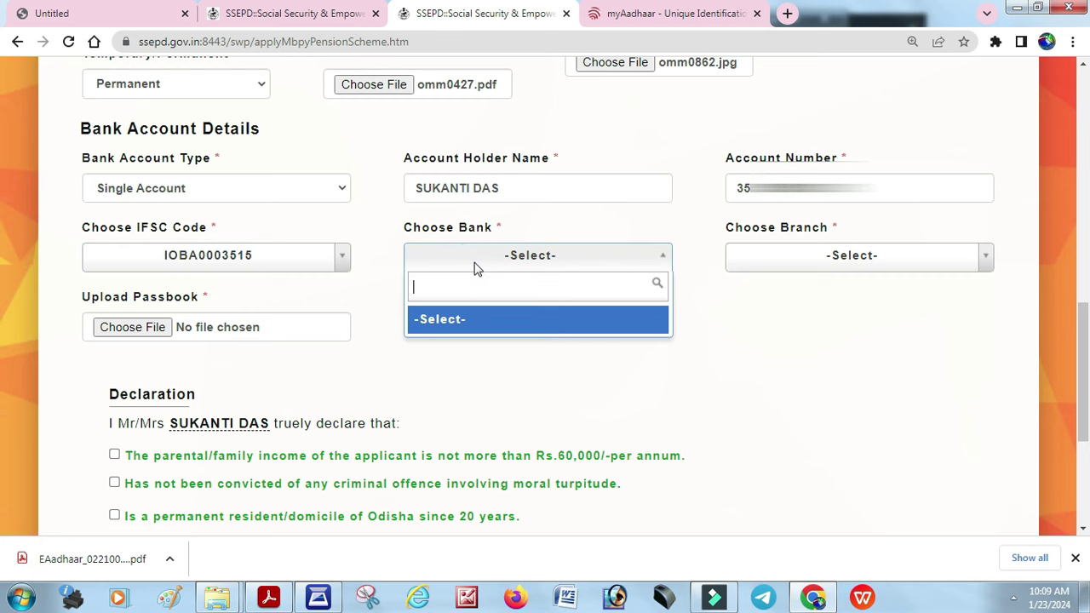
{"action": "type", "text": "IN"}
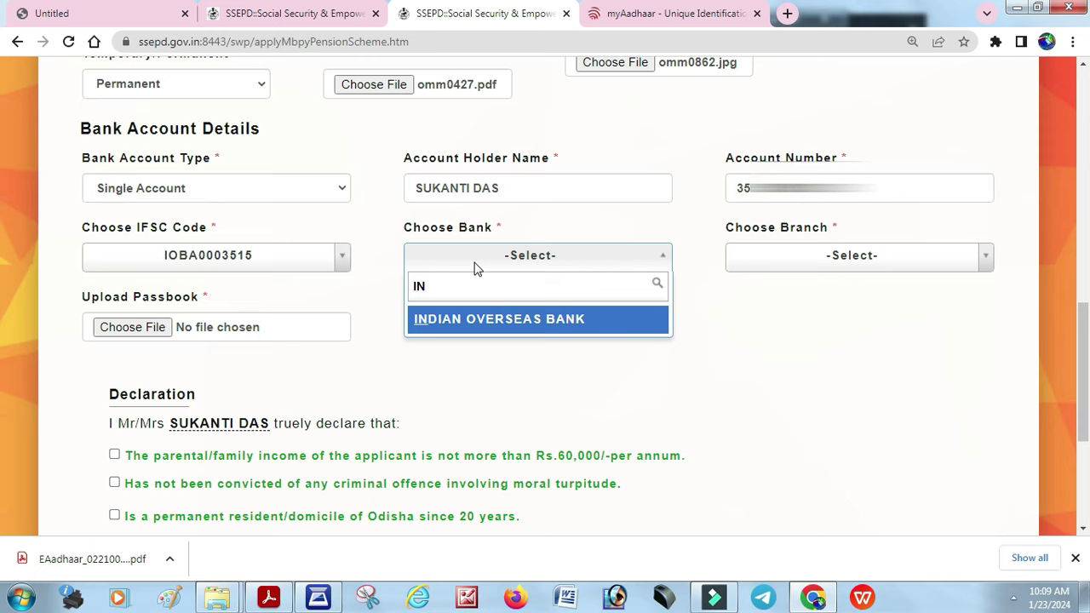
{"action": "left_click", "coordinate": [503, 330]}
{"action": "left_click", "coordinate": [847, 259]}
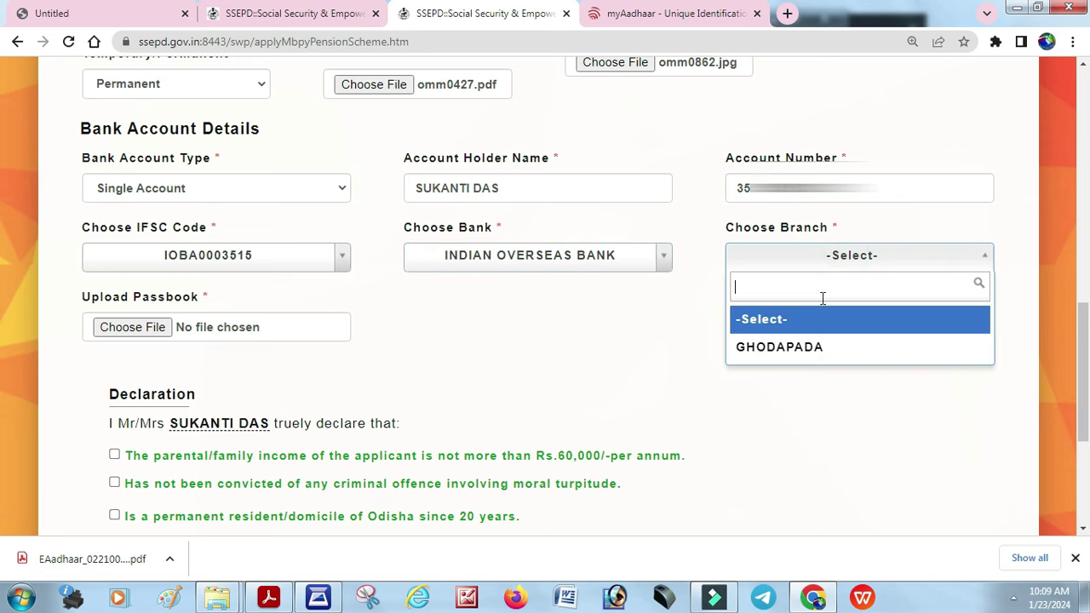
{"action": "left_click", "coordinate": [809, 349]}
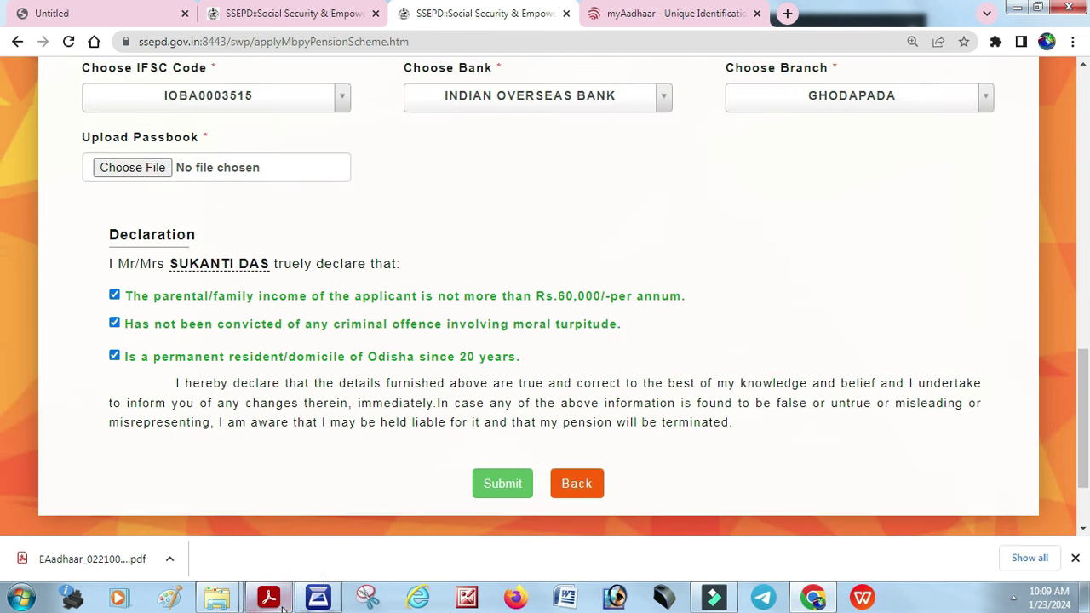
Save the passbook scan in Epson Scan 2 and upload omm0428.pdf as the passbook
{"action": "left_click", "coordinate": [318, 596]}
{"action": "left_click", "coordinate": [310, 160]}
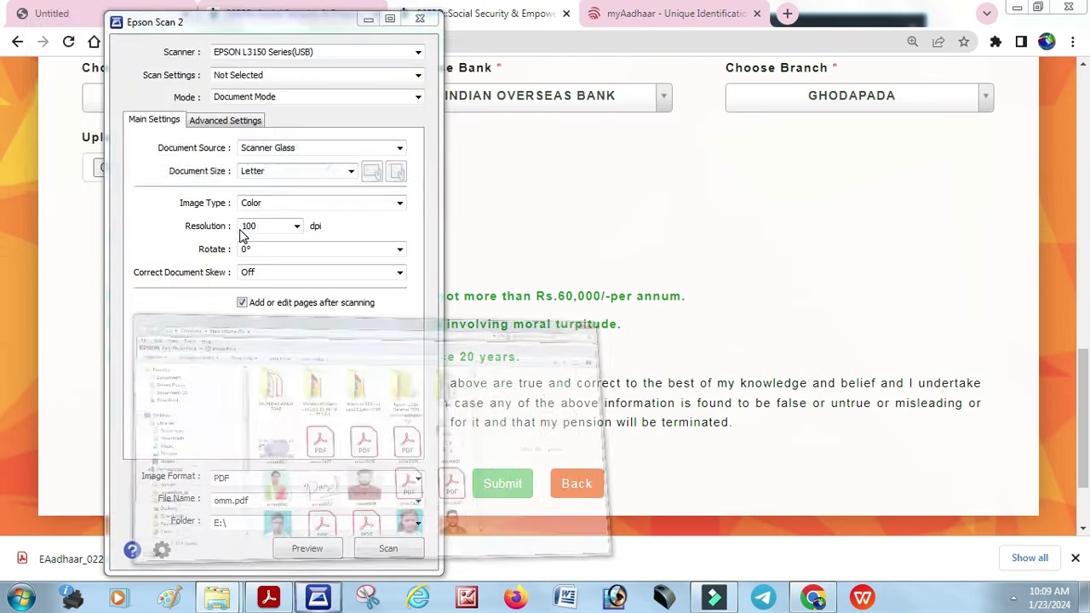
{"action": "left_click", "coordinate": [1050, 9]}
{"action": "left_click", "coordinate": [872, 273]}
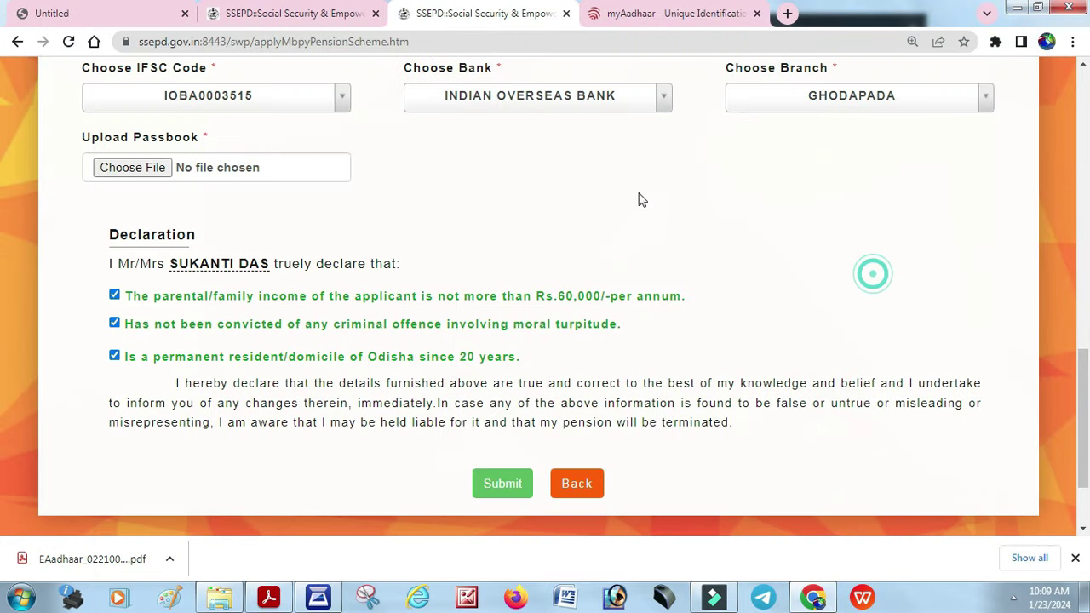
{"action": "left_click", "coordinate": [132, 167]}
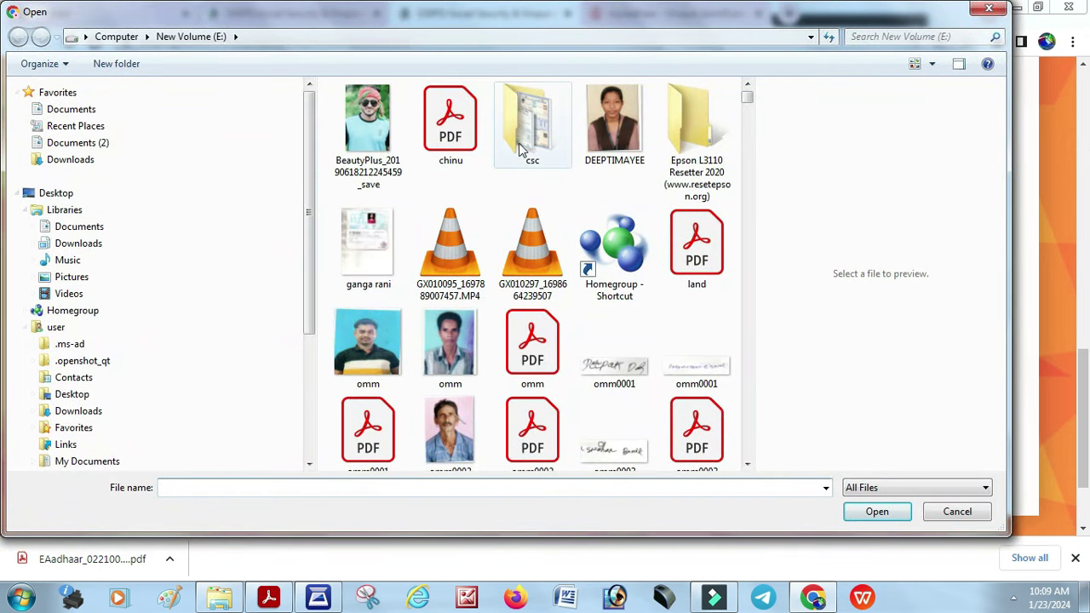
{"action": "left_click", "coordinate": [368, 251]}
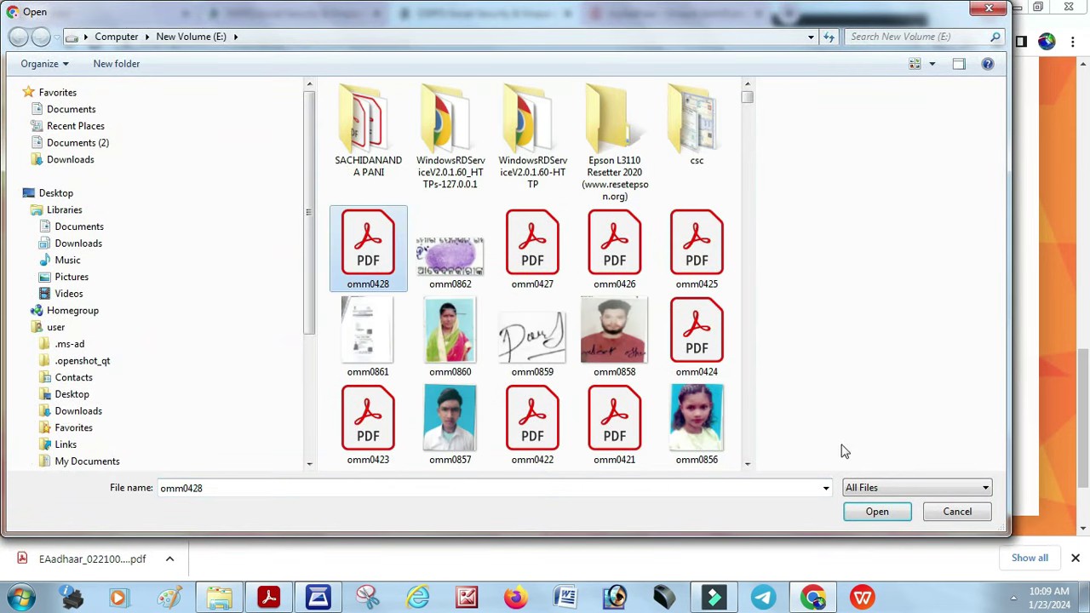
{"action": "left_click", "coordinate": [877, 512]}
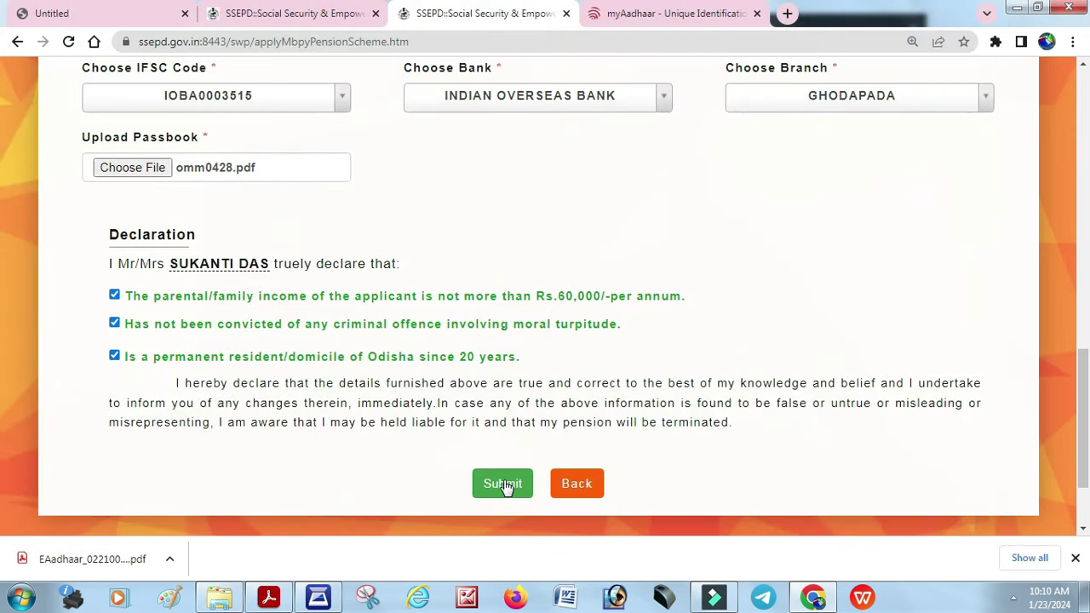
Submit and confirm the application, then print the generated Madhu Babu Pension Yojana form
{"action": "left_click", "coordinate": [505, 484]}
{"action": "key", "text": "Return"}
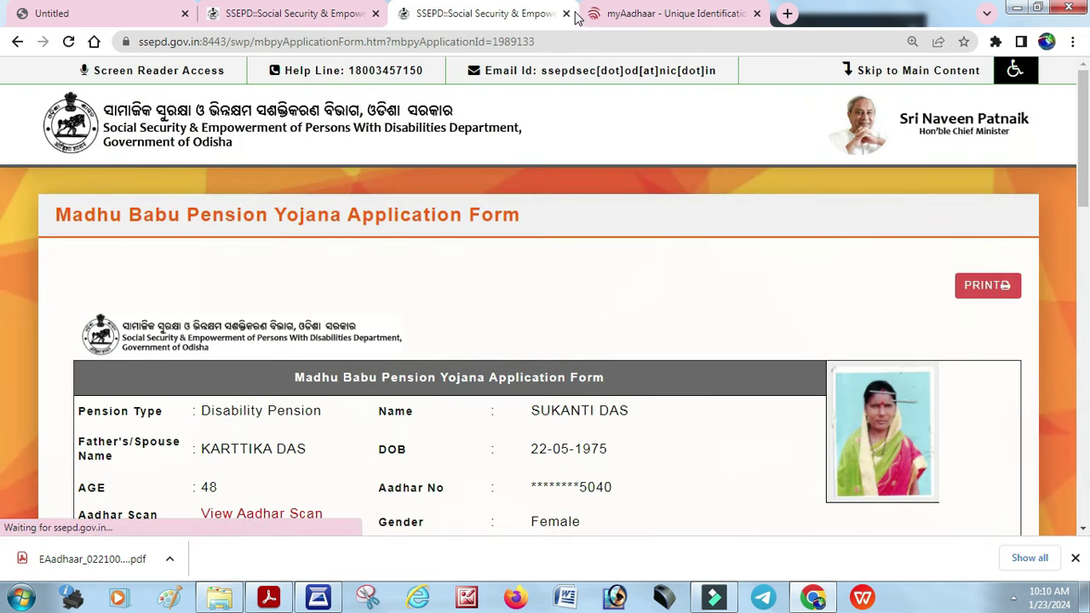
{"action": "scroll", "coordinate": [863, 221], "scroll_direction": "down", "scroll_amount": 1}
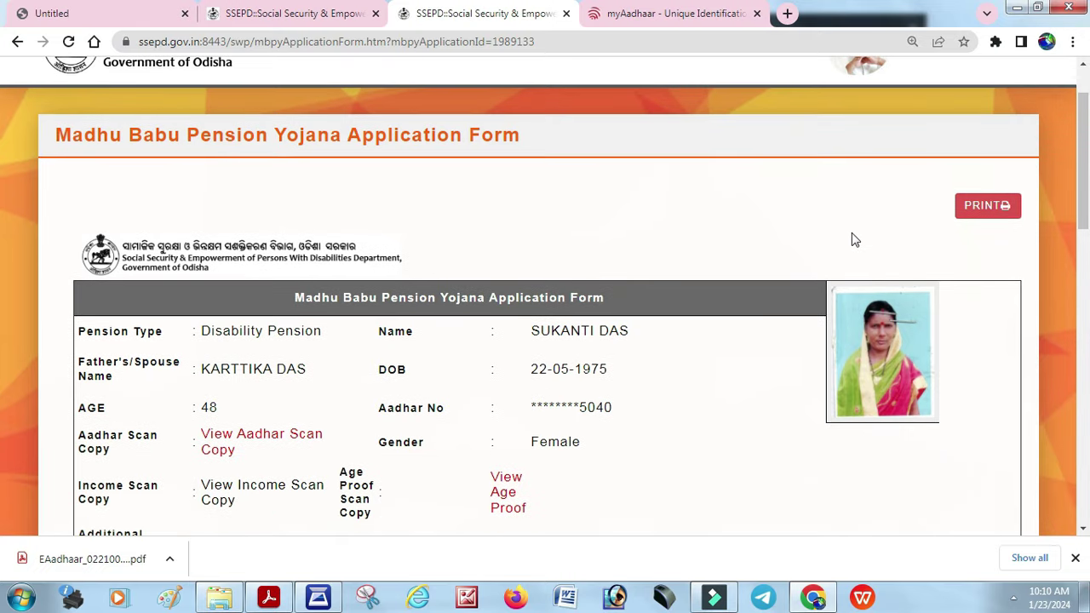
{"action": "scroll", "coordinate": [889, 225], "scroll_direction": "down", "scroll_amount": 1}
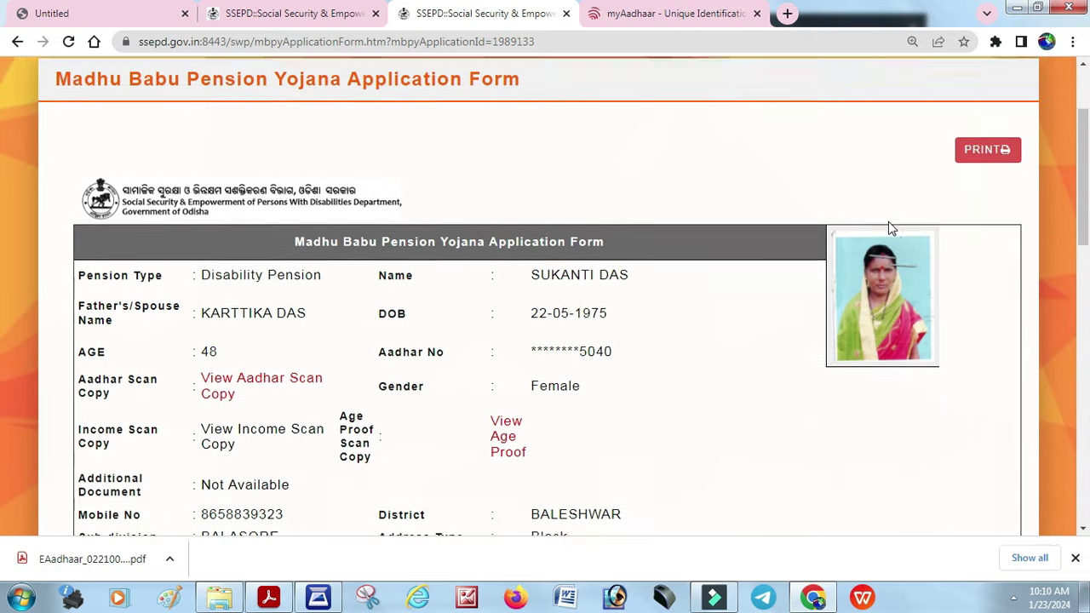
{"action": "scroll", "coordinate": [888, 223], "scroll_direction": "up", "scroll_amount": 2}
{"action": "left_click", "coordinate": [990, 291]}
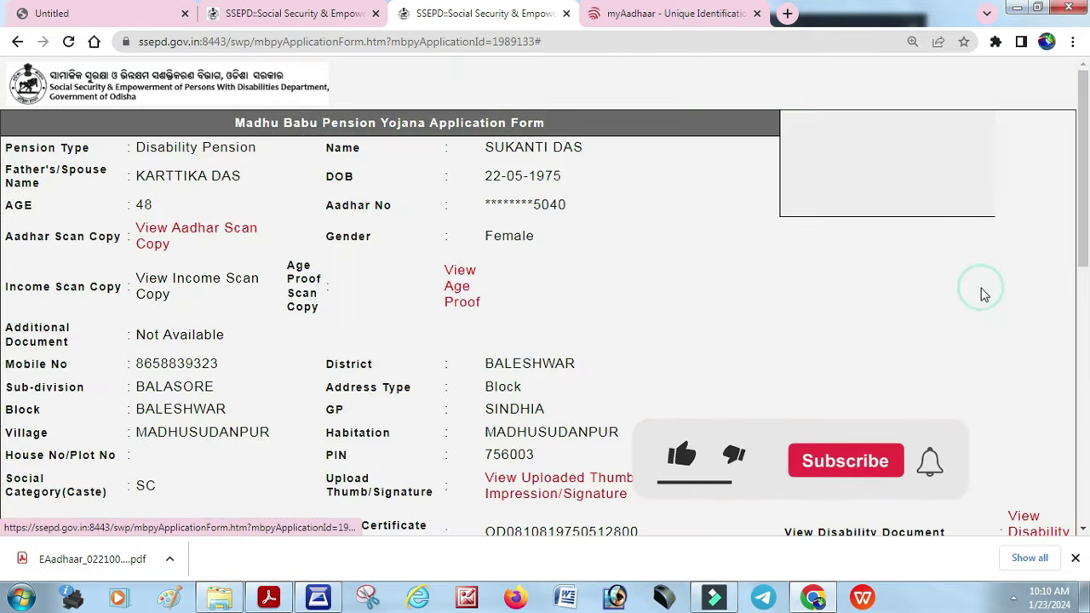